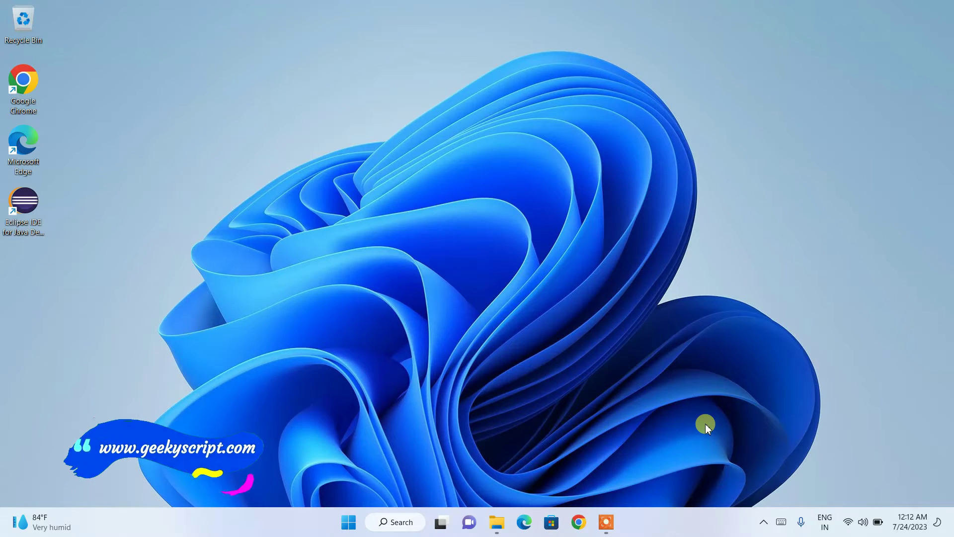
# Step: Launch Google Chrome from the taskbar to a blank New Tab page
pyautogui.click(582, 522)
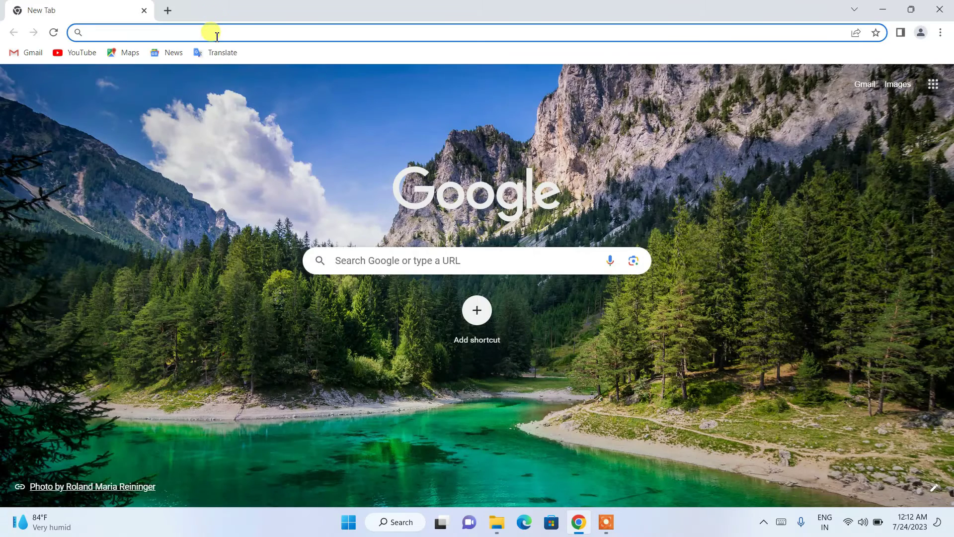
# Step: Search Google for 'jdk download' and open the 'Java Downloads | Oracle India' result
pyautogui.click(218, 33)
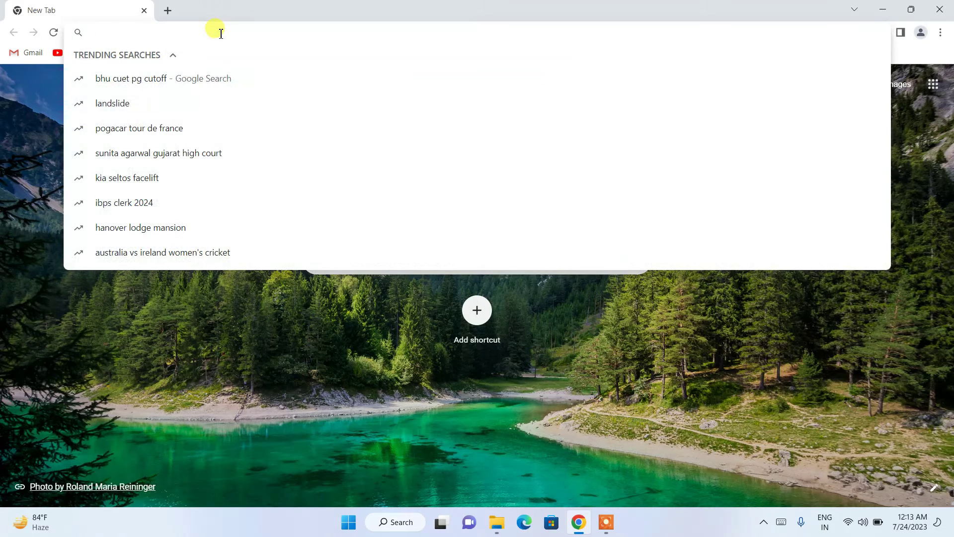
pyautogui.write('jdk')
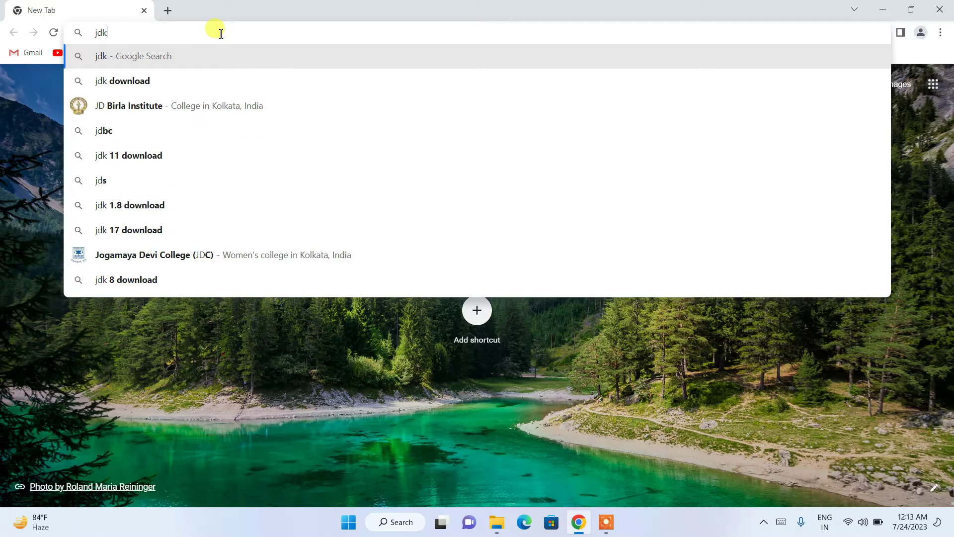
pyautogui.click(122, 80)
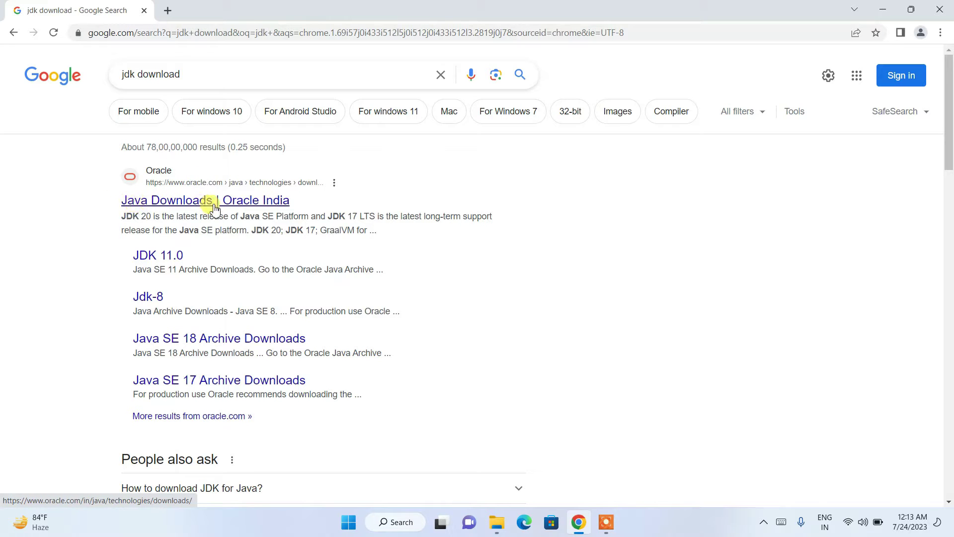
pyautogui.click(179, 202)
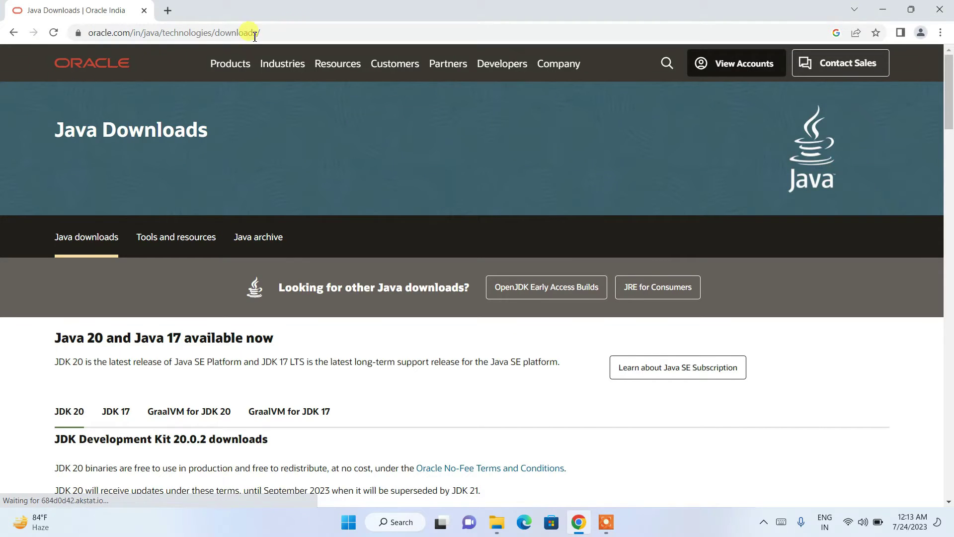
# Step: Scroll Oracle's page to JDK Development Kit 20.0.2, highlighting the heading and version number
pyautogui.click(290, 34)
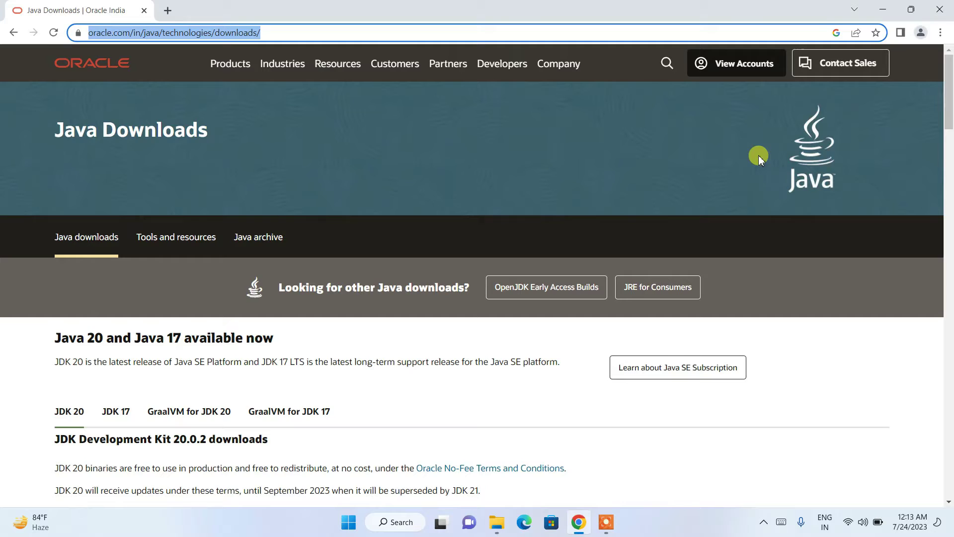
pyautogui.moveTo(944, 99); pyautogui.dragTo(949, 129)
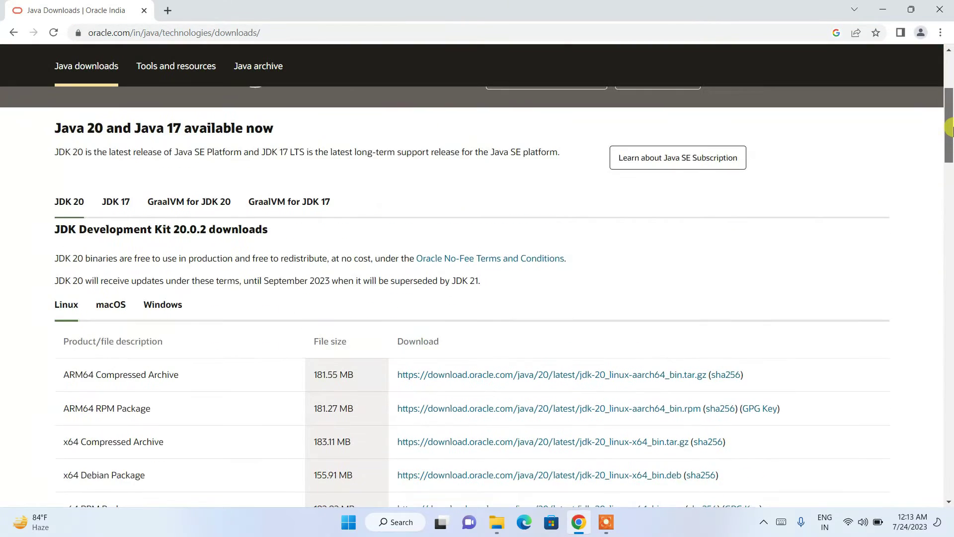
pyautogui.moveTo(54, 128); pyautogui.dragTo(363, 128)
pyautogui.click(286, 131)
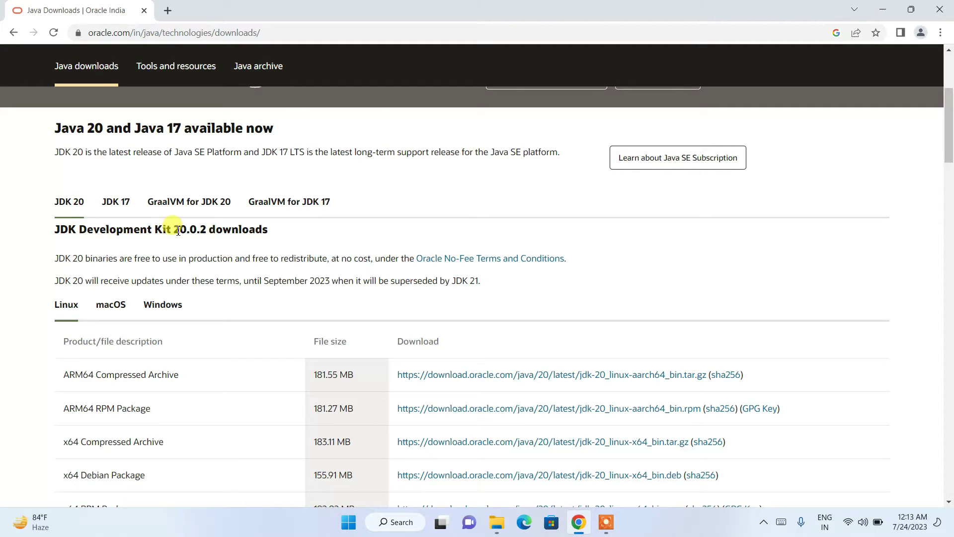
pyautogui.moveTo(174, 232); pyautogui.dragTo(203, 231)
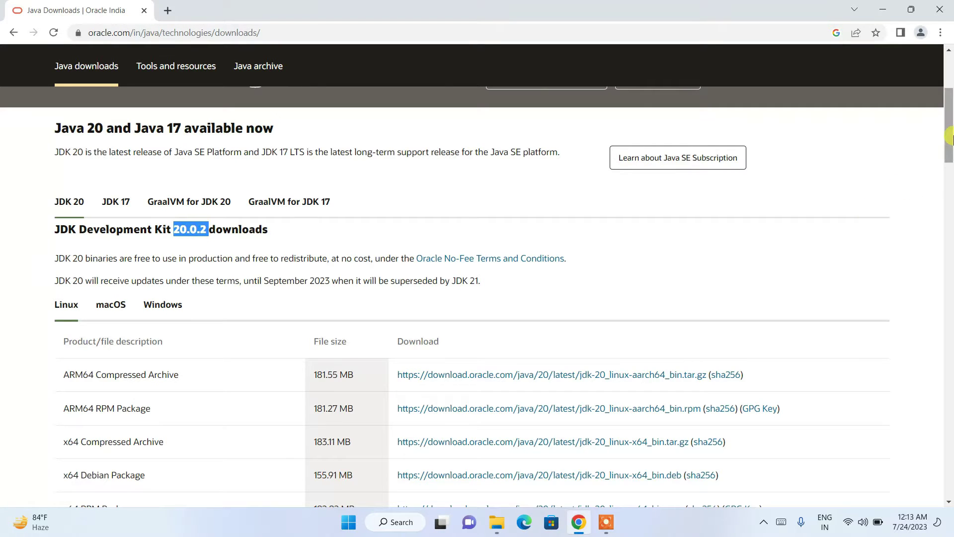
pyautogui.scroll(-3, 949, 134)
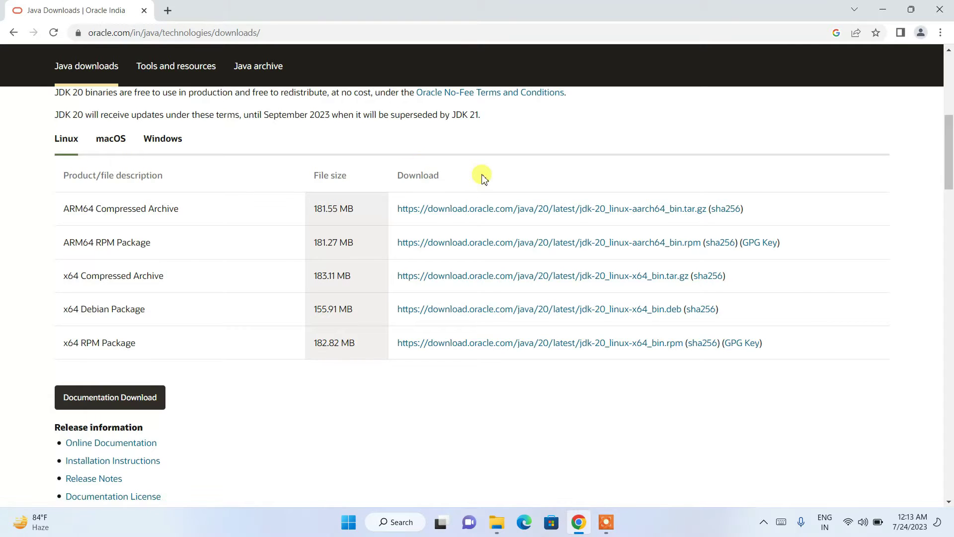
# Step: Switch to the Windows tab and download the x64 MSI Installer jdk-20_windows-x64_bin.msi
pyautogui.click(119, 147)
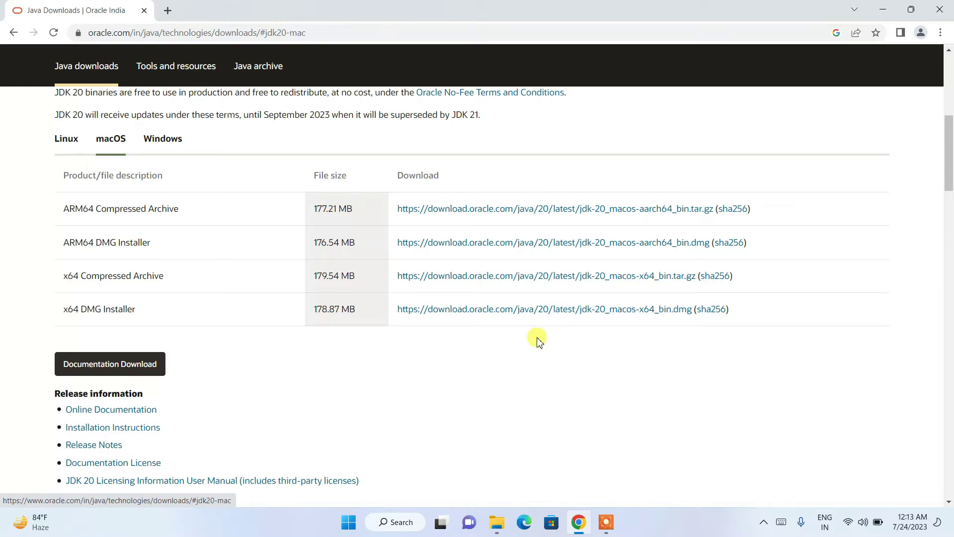
pyautogui.click(161, 142)
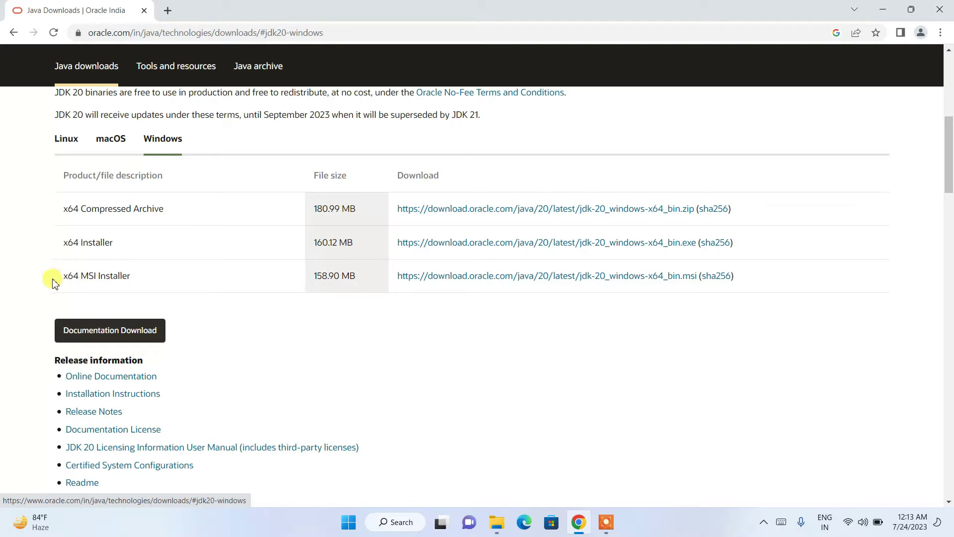
pyautogui.moveTo(64, 279); pyautogui.dragTo(149, 281)
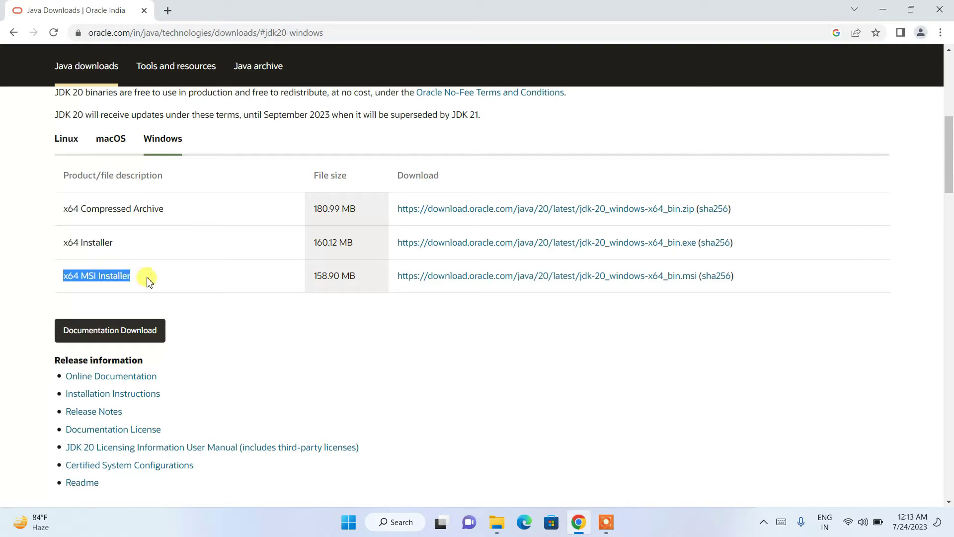
pyautogui.click(149, 281)
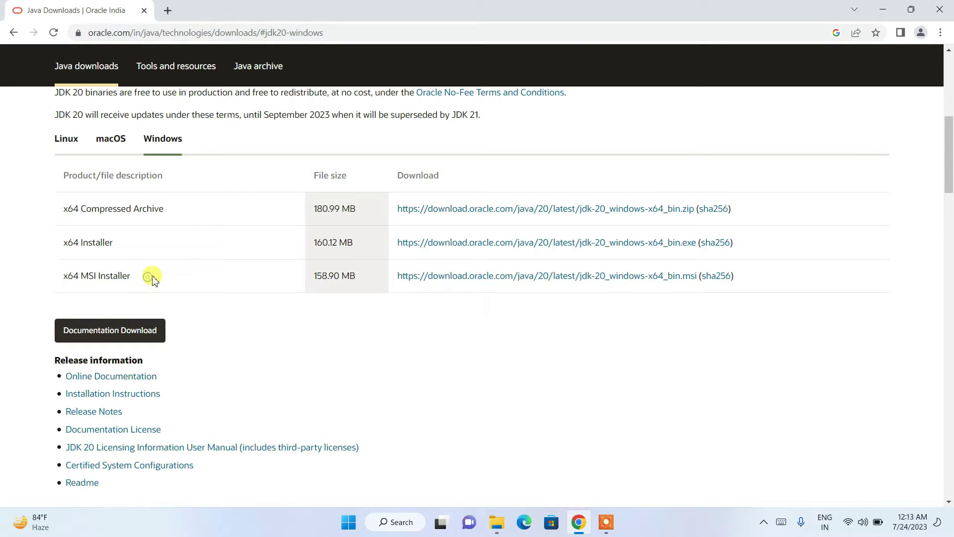
pyautogui.click(471, 279)
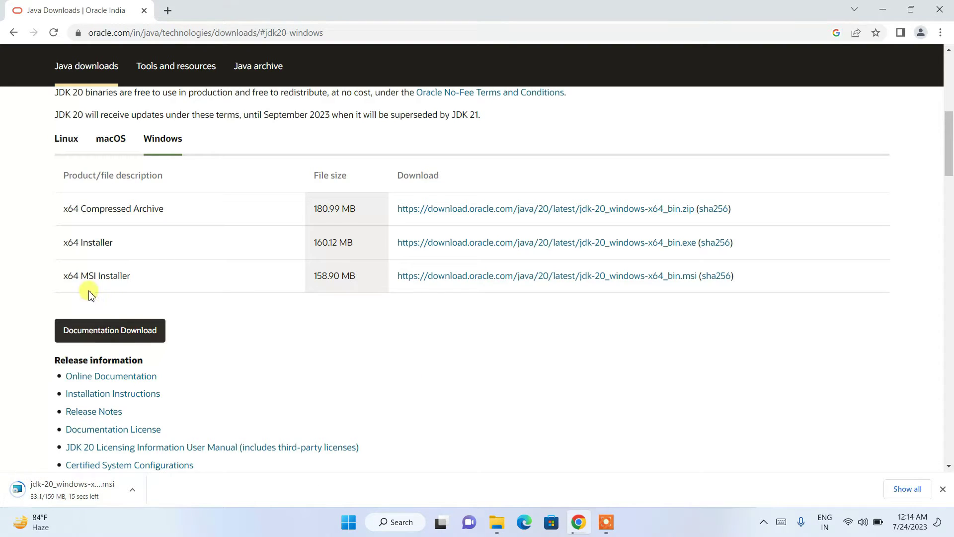
# Step: Run the downloaded JDK 20 .msi from Chrome's download bar and minimize Chrome
pyautogui.click(127, 275)
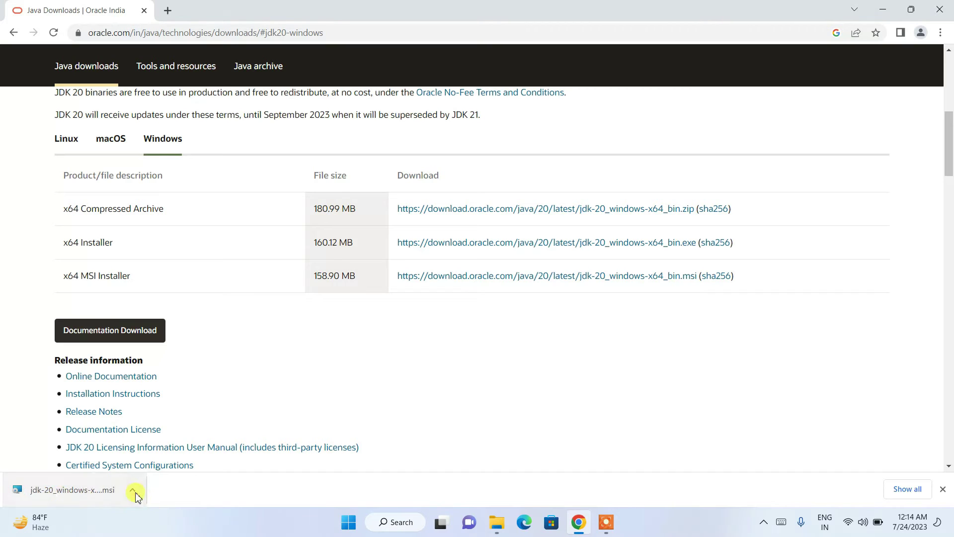
pyautogui.click(73, 493)
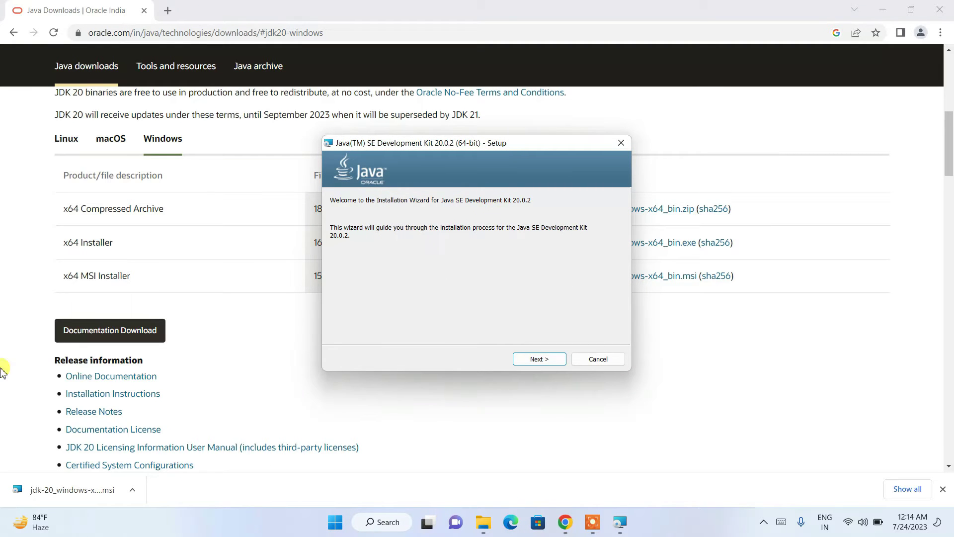
pyautogui.click(883, 9)
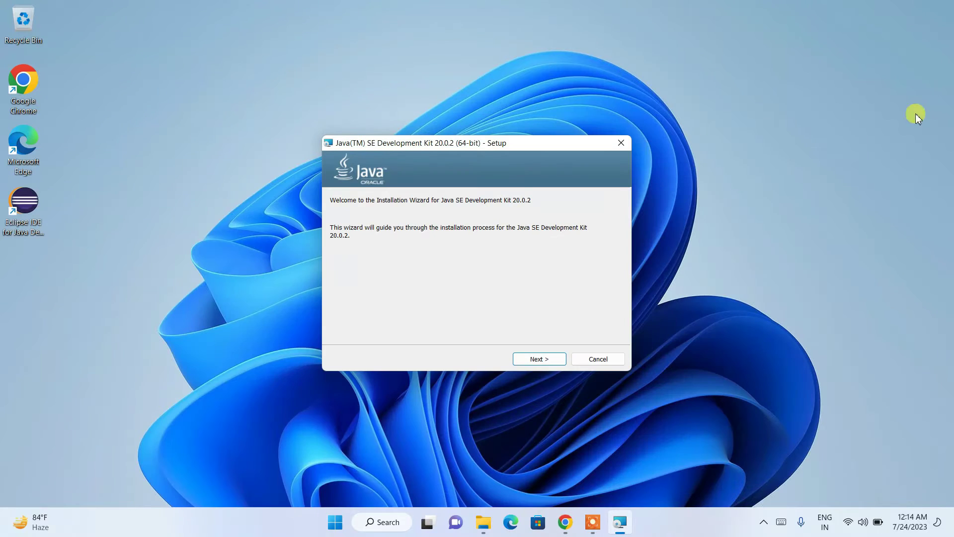
# Step: Install JDK 20.0.2 into the default C:\Program Files\Java\jdk-20\ folder and close the installer
pyautogui.click(549, 358)
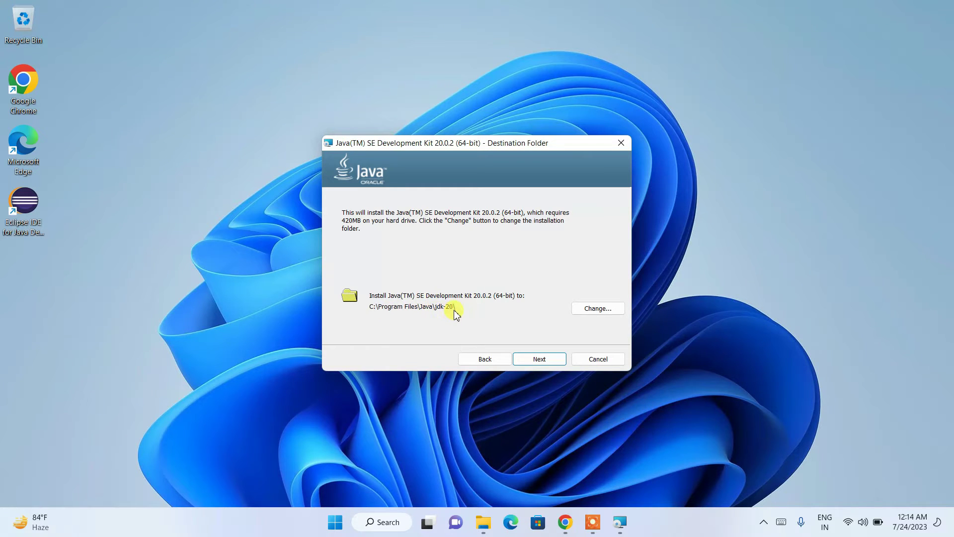
pyautogui.click(542, 361)
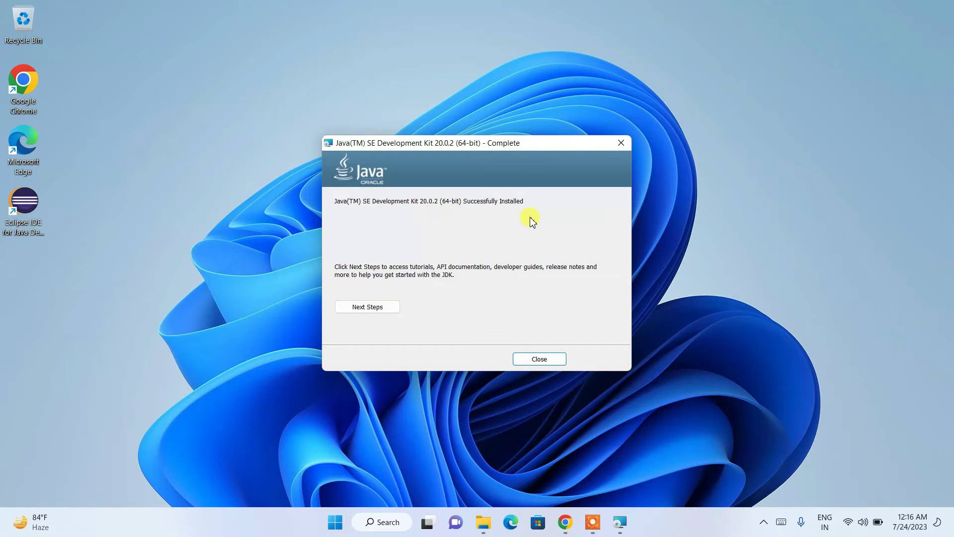
pyautogui.click(547, 358)
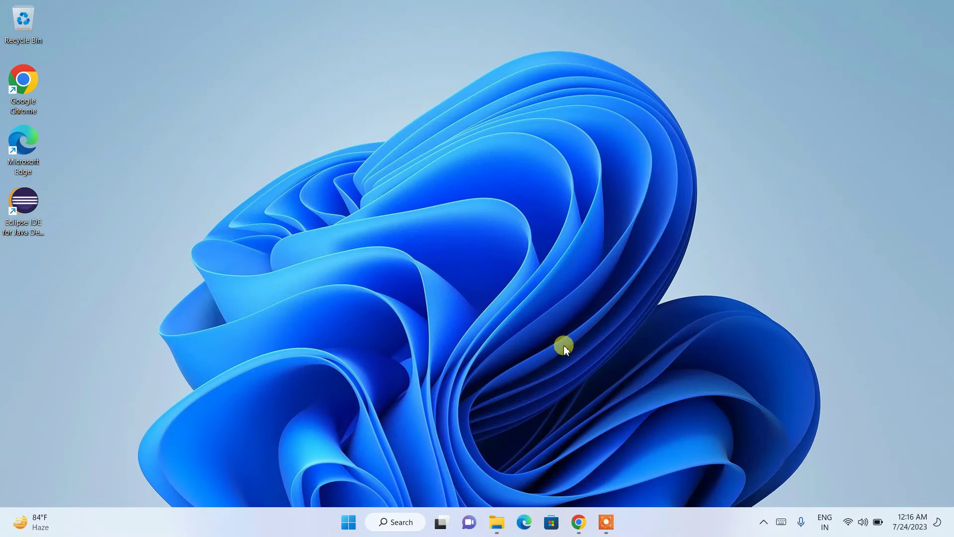
# Step: Open File Explorer and navigate to C:\Program Files\Java\jdk-20\bin
pyautogui.click(497, 522)
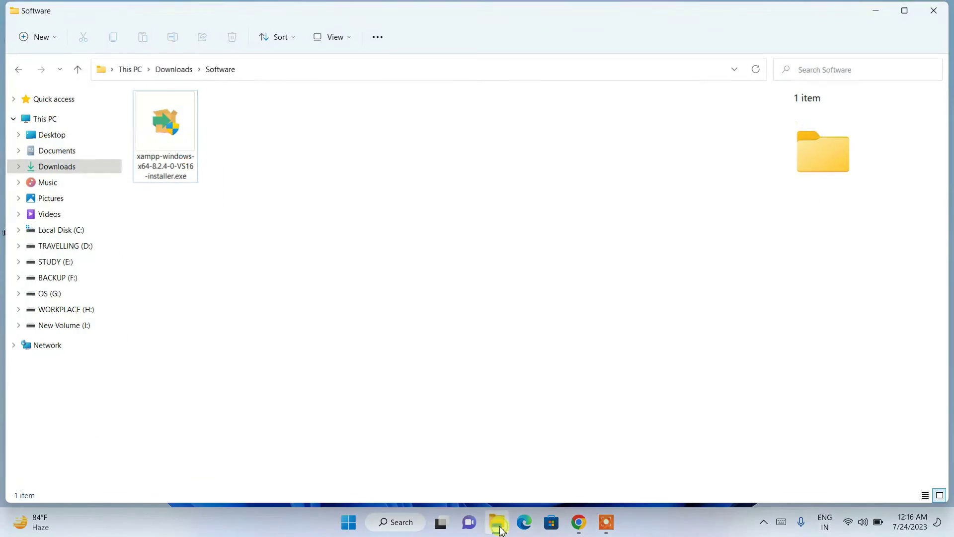
pyautogui.click(72, 230)
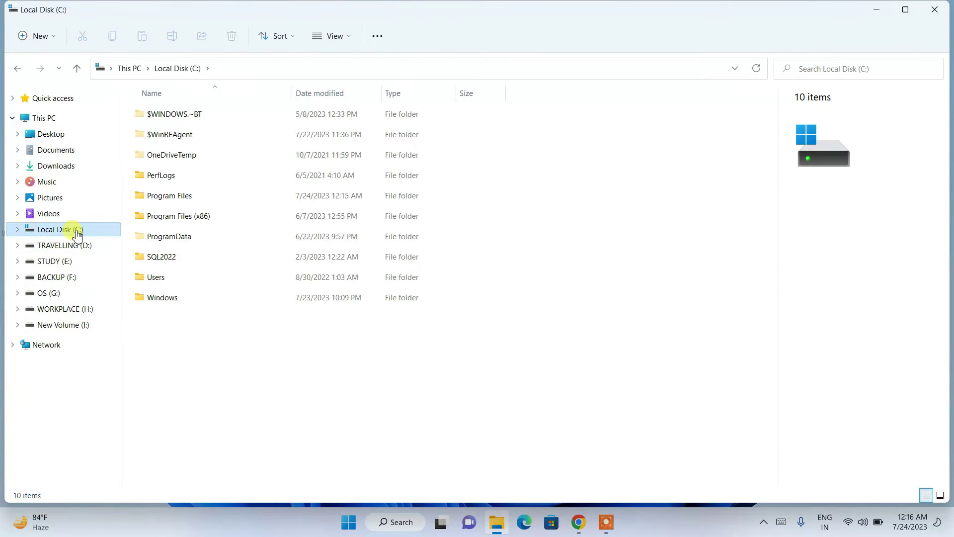
pyautogui.doubleClick(178, 201)
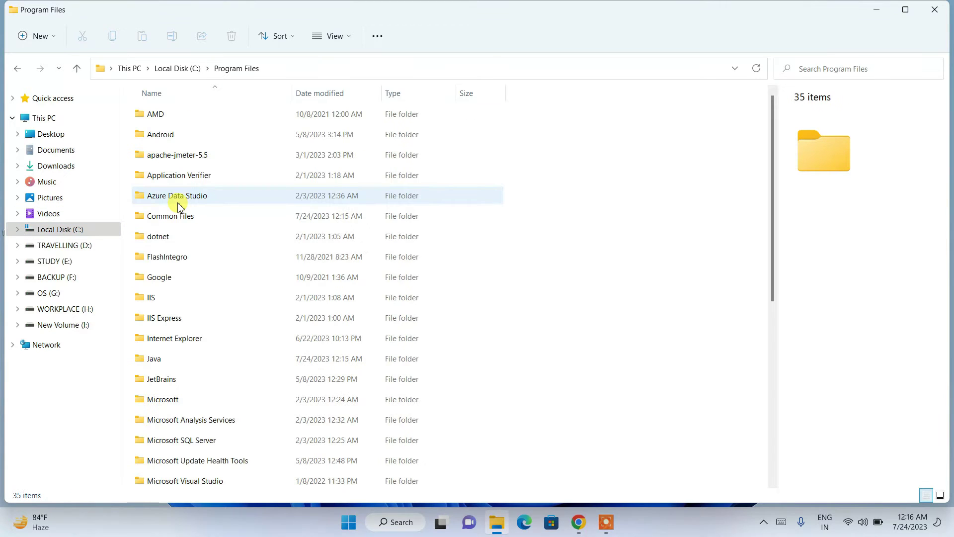
pyautogui.click(155, 356)
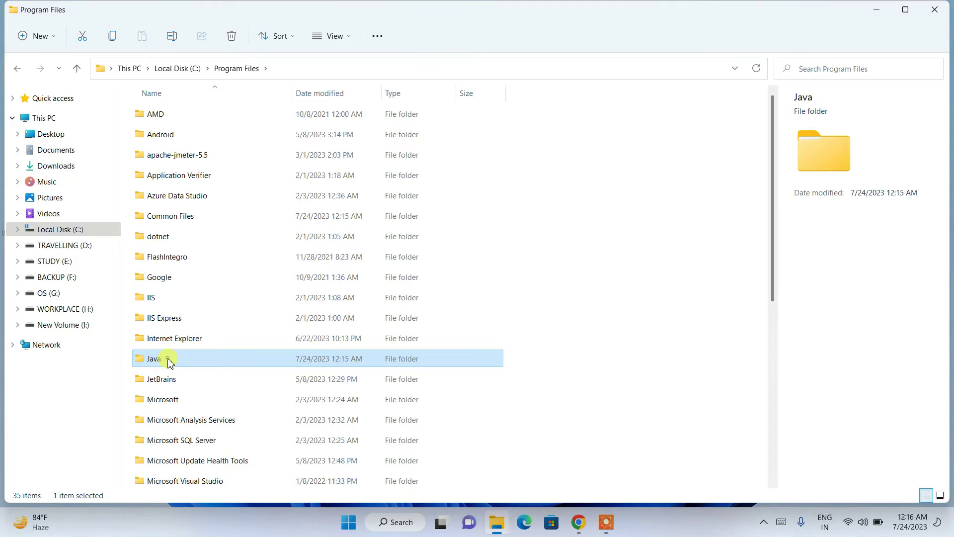
pyautogui.doubleClick(168, 359)
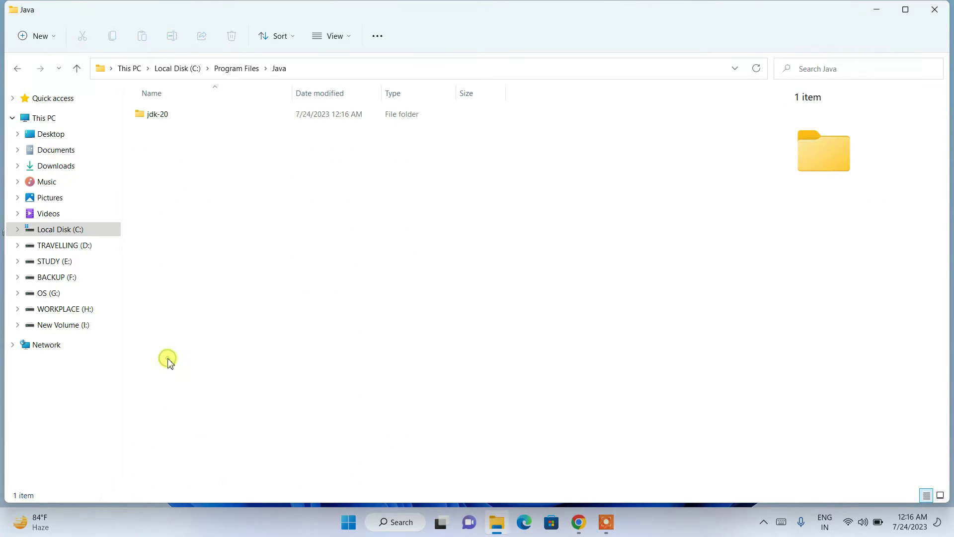
pyautogui.click(160, 124)
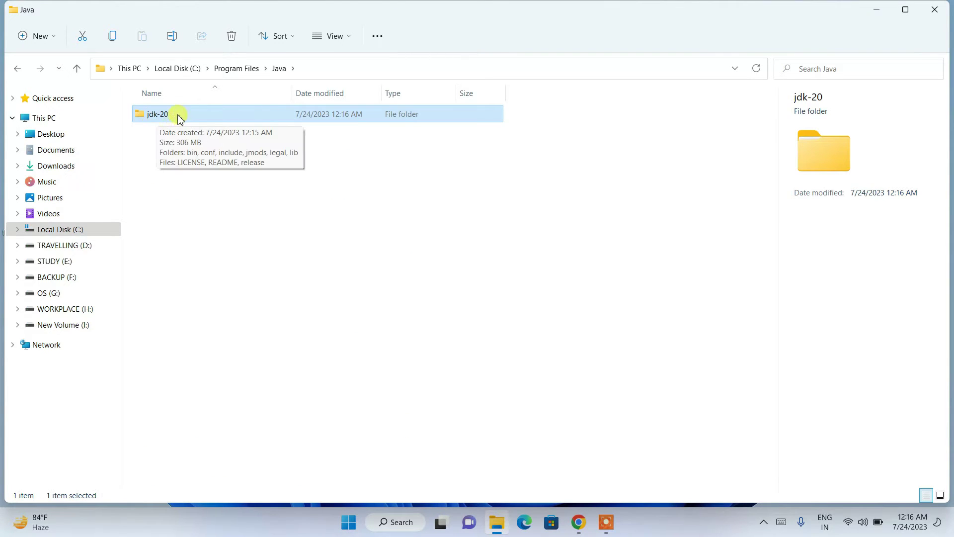
pyautogui.doubleClick(181, 118)
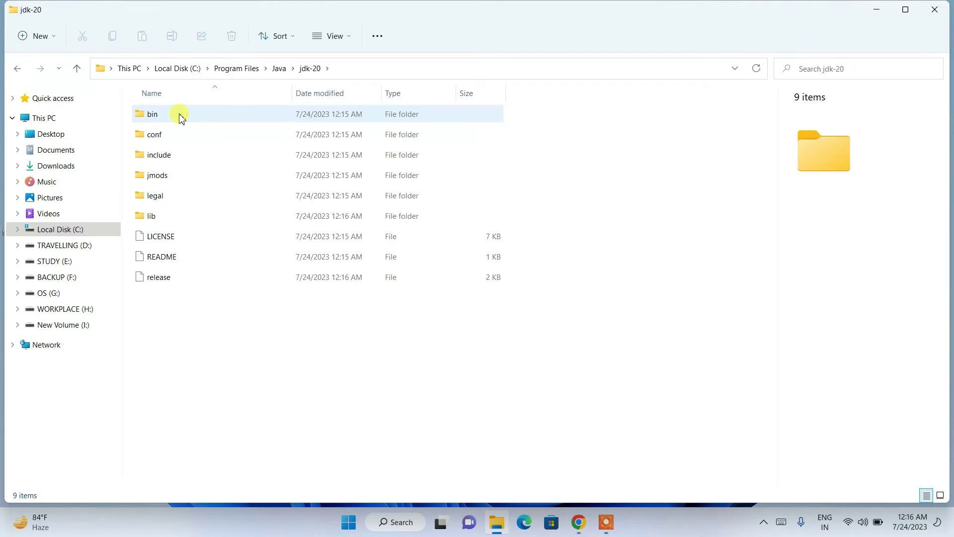
pyautogui.click(181, 117)
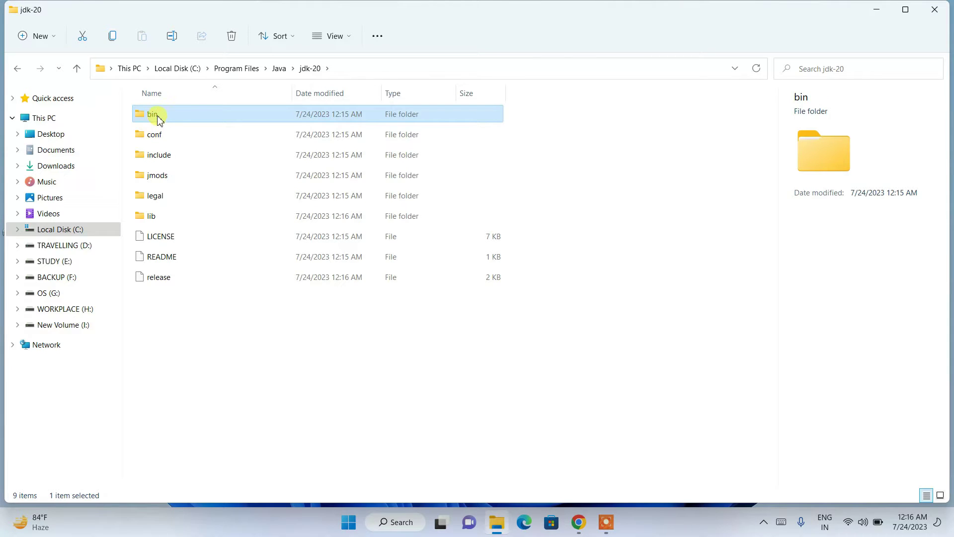
pyautogui.doubleClick(188, 116)
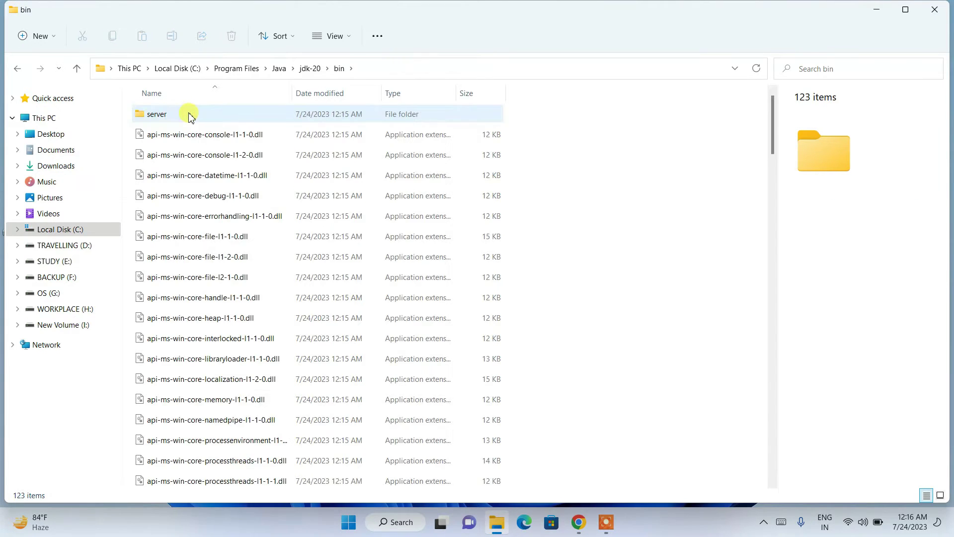
# Step: Copy the bin folder path from the address bar and minimize File Explorer
pyautogui.click(404, 68)
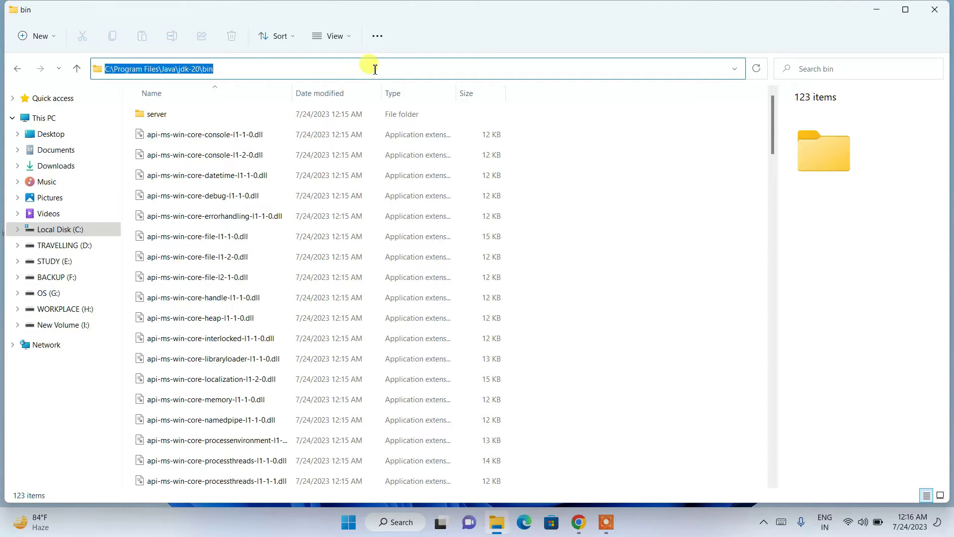
pyautogui.rightClick(189, 69)
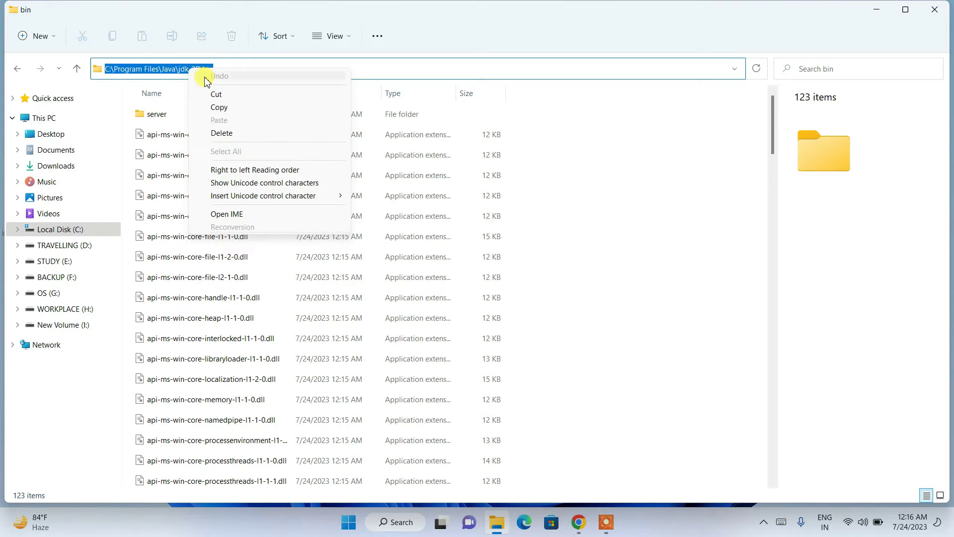
pyautogui.click(221, 108)
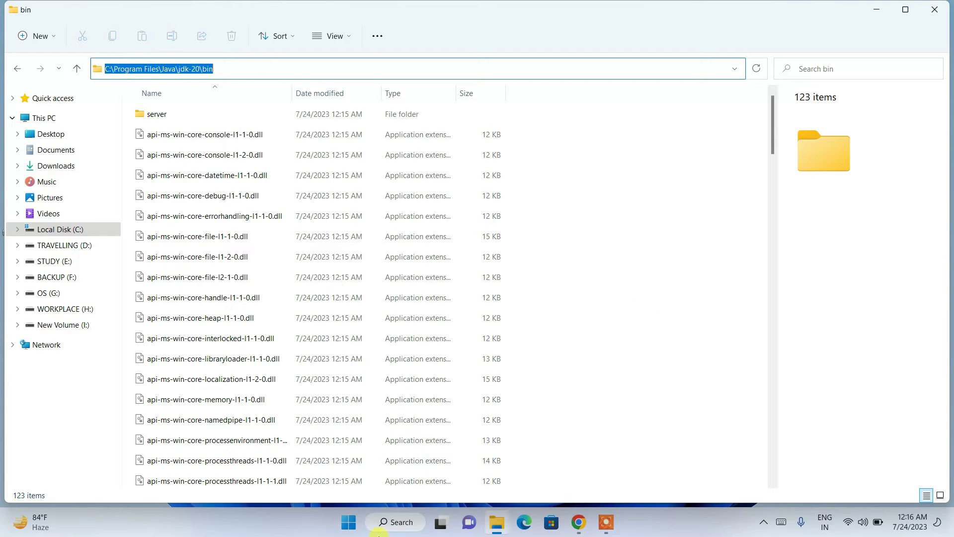
pyautogui.click(877, 9)
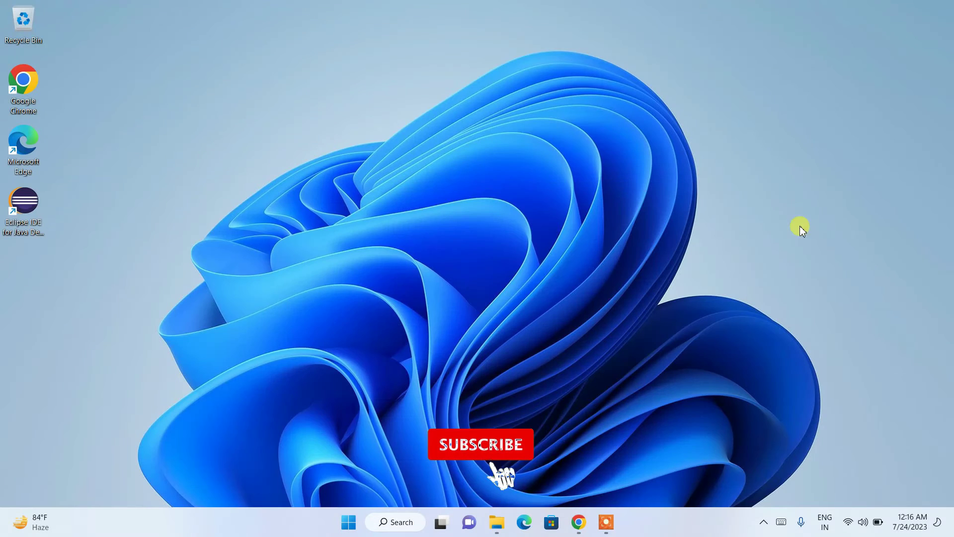
# Step: Search Windows for 'envir' and open 'Edit the system environment variables'
pyautogui.click(395, 522)
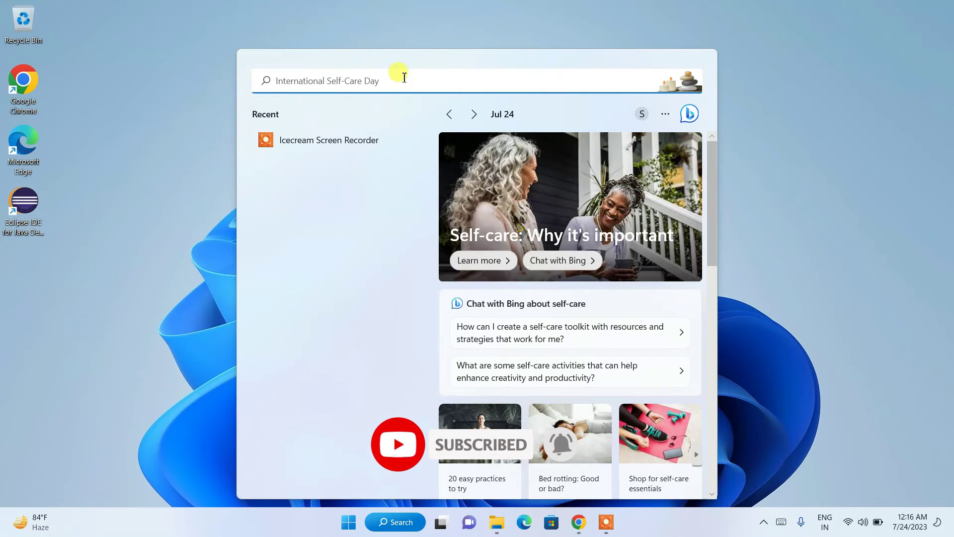
pyautogui.write('envir')
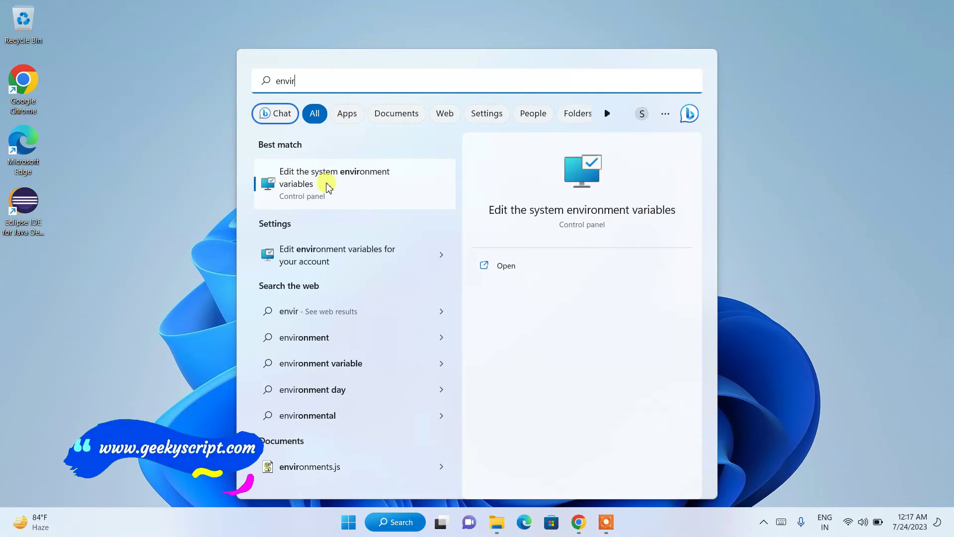
pyautogui.click(366, 185)
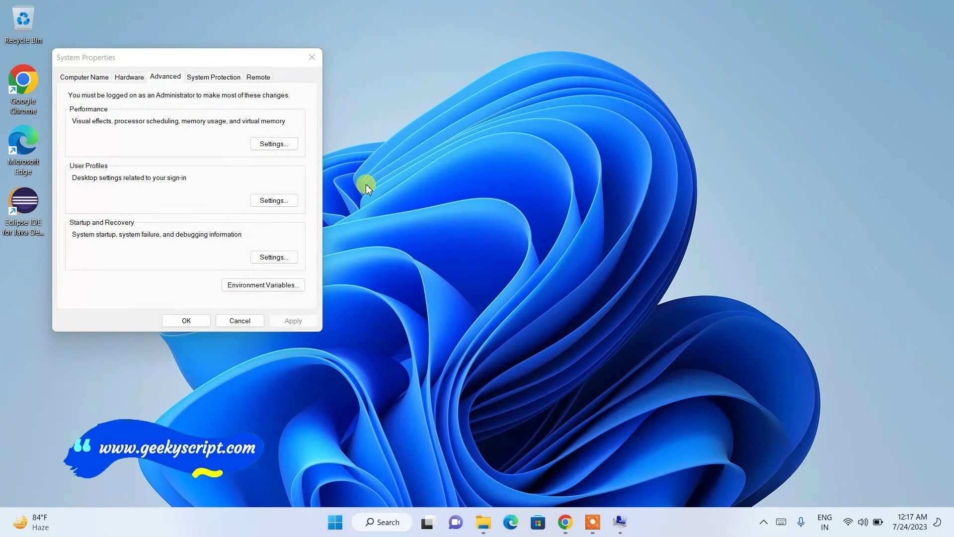
# Step: Edit the system Path variable, paste C:\Program Files\Java\jdk-20\bin as a new entry, and confirm
pyautogui.click(264, 287)
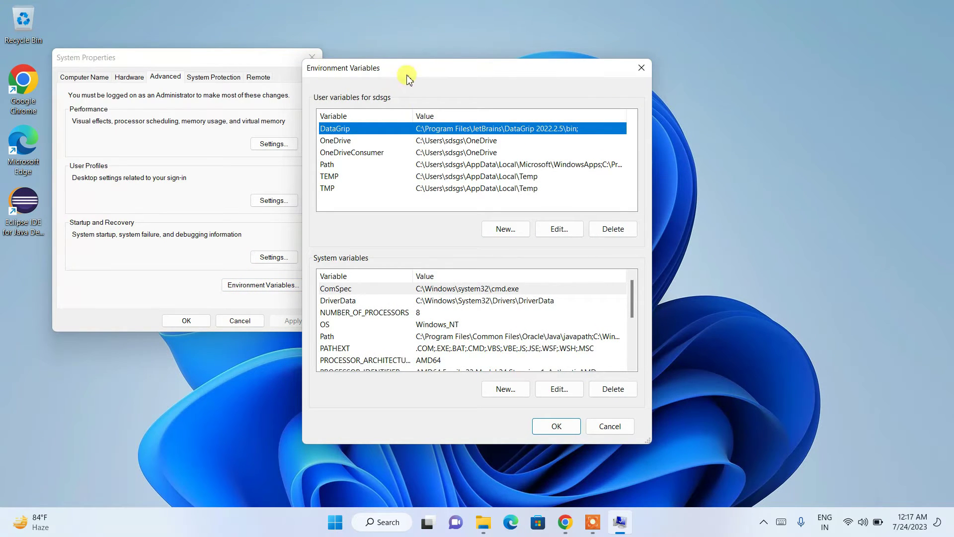
pyautogui.click(342, 338)
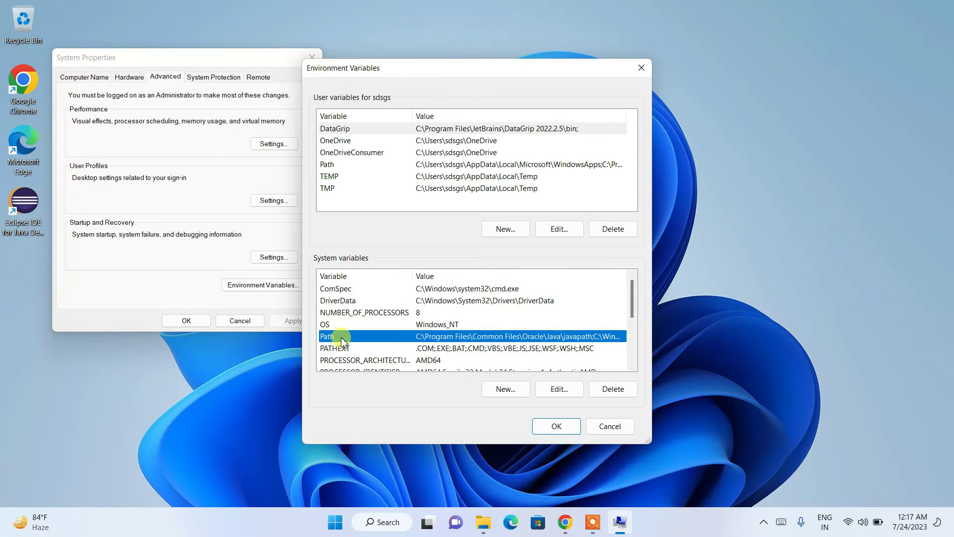
pyautogui.click(559, 390)
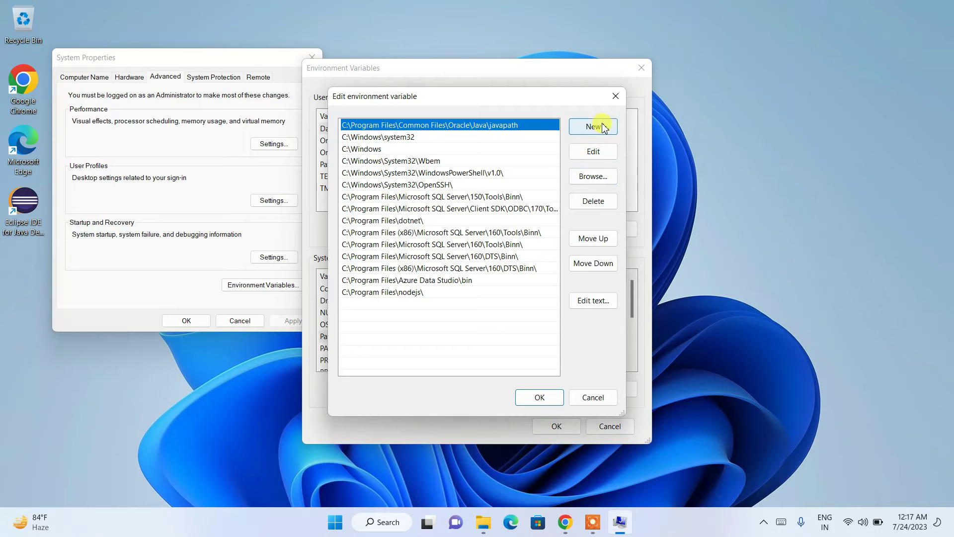
pyautogui.click(595, 128)
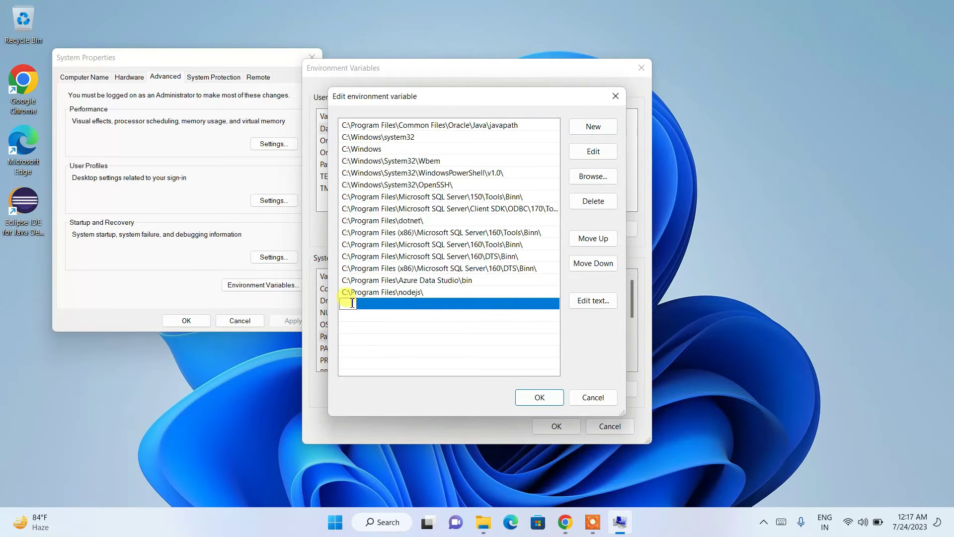
pyautogui.rightClick(351, 303)
pyautogui.click(380, 353)
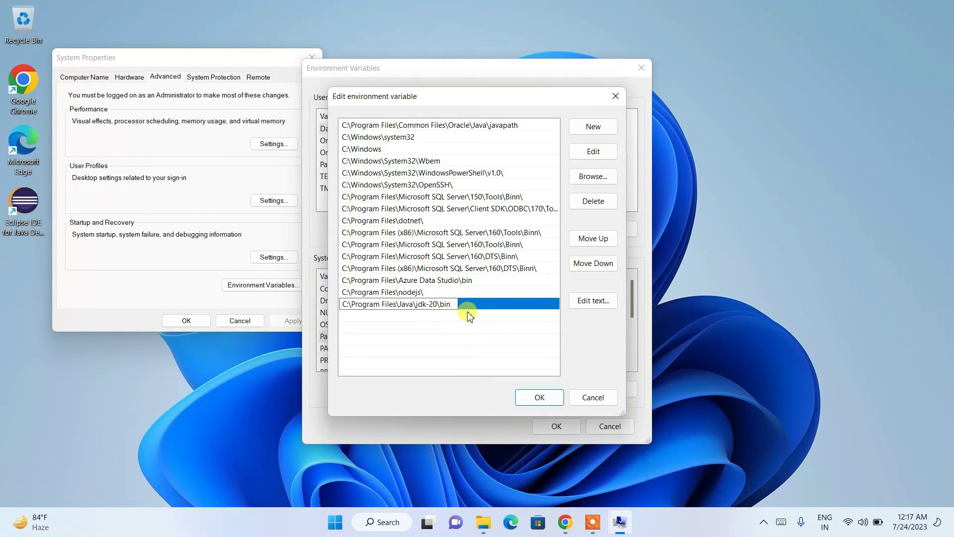
pyautogui.click(542, 397)
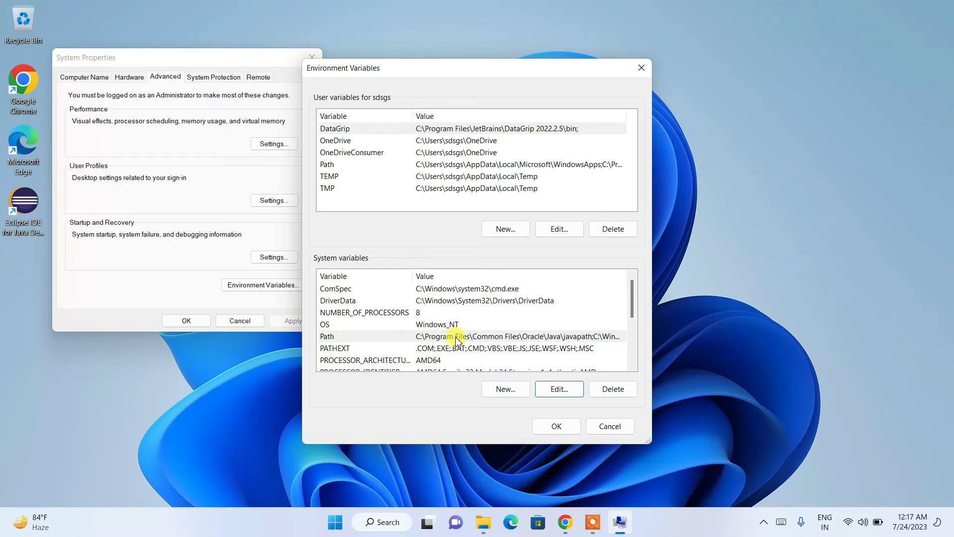
# Step: Create system variable JAVA_HOME as C:\Program Files\Java\jdk-20 and OK out of both dialogs
pyautogui.click(505, 389)
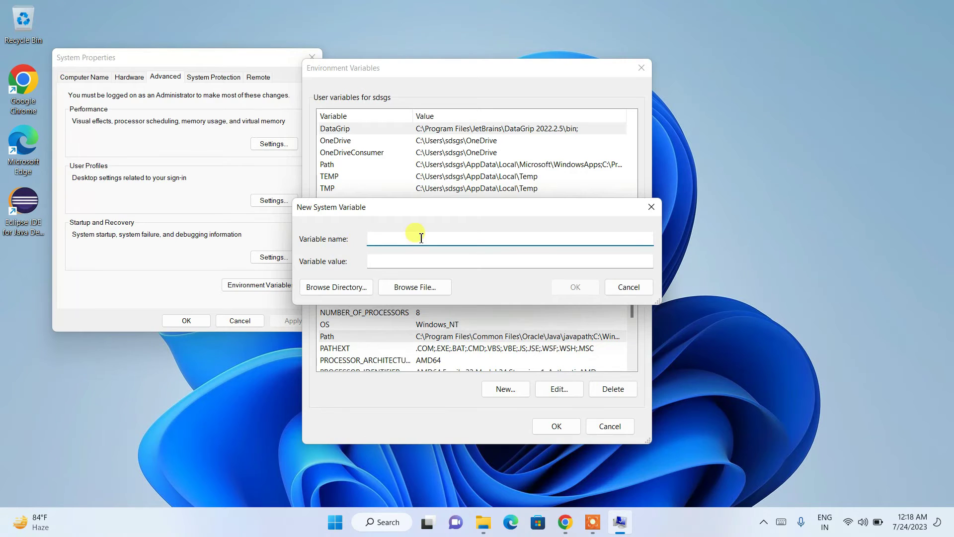
pyautogui.write('JAVA_HOME')
pyautogui.press('Tab')
pyautogui.rightClick(385, 262)
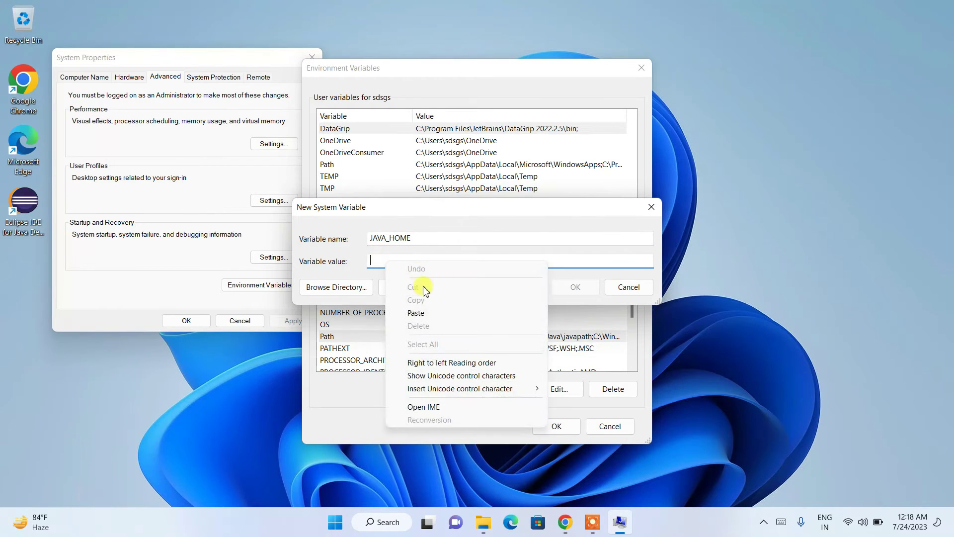
pyautogui.click(416, 312)
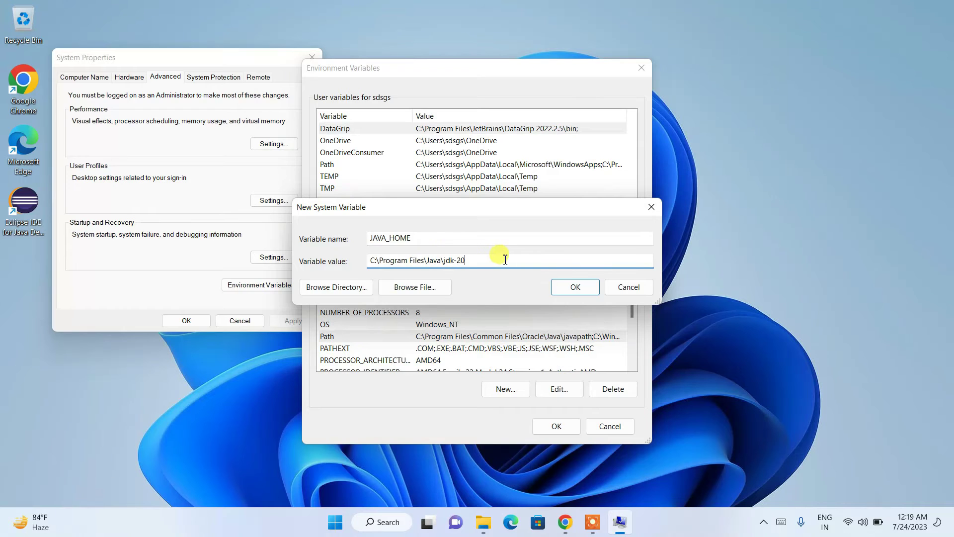
pyautogui.click(574, 287)
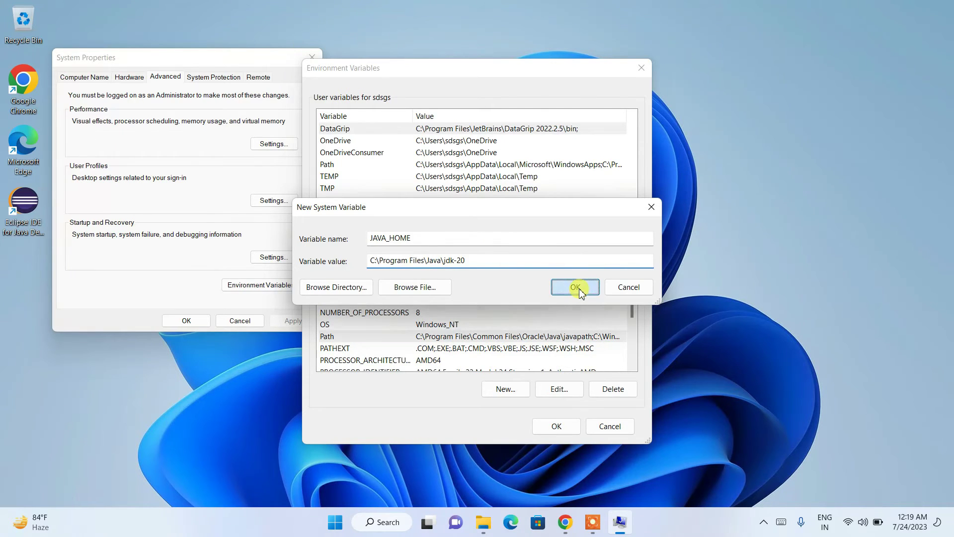
pyautogui.click(558, 423)
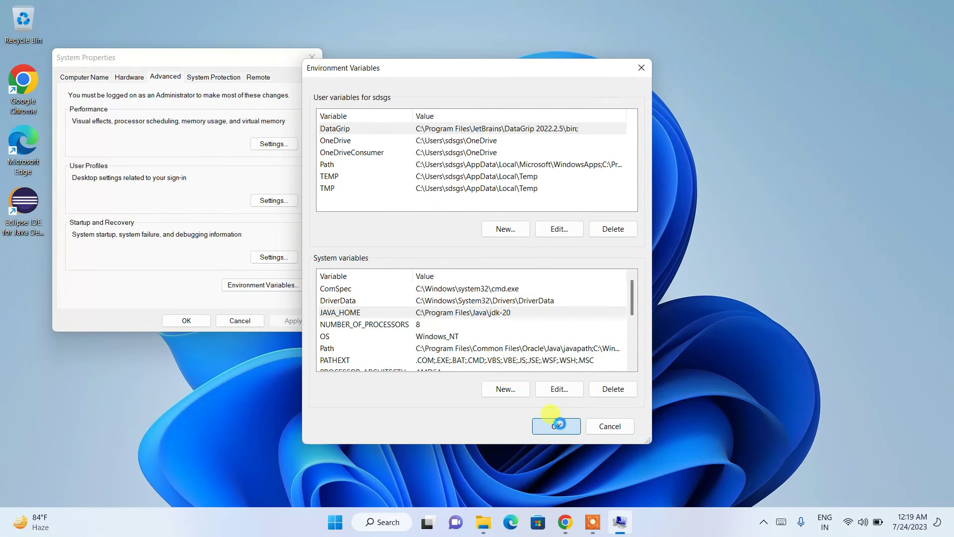
pyautogui.click(191, 322)
# Step: Open Command Prompt via 'cmd' search, run java --version, and select the 20.0.2 output
pyautogui.click(401, 520)
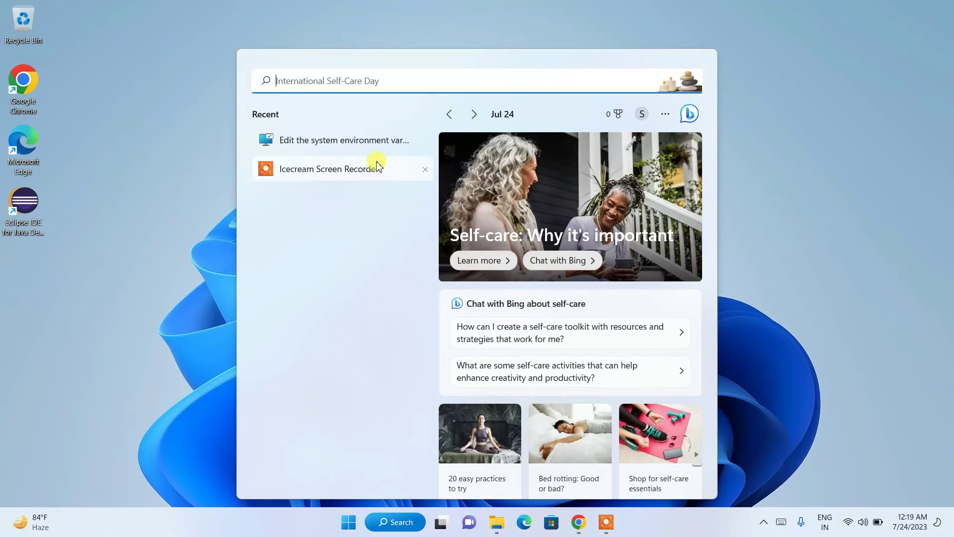
pyautogui.write('cmd')
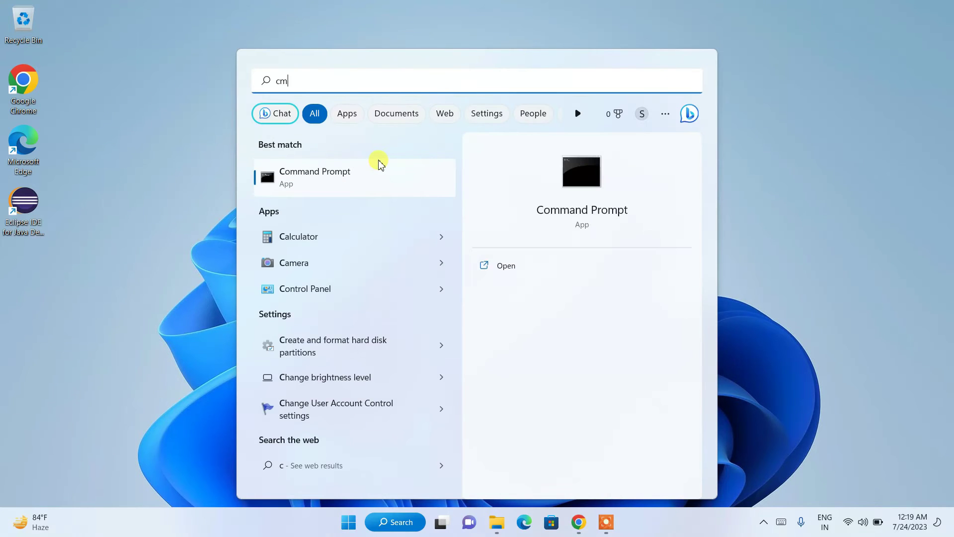
pyautogui.click(349, 172)
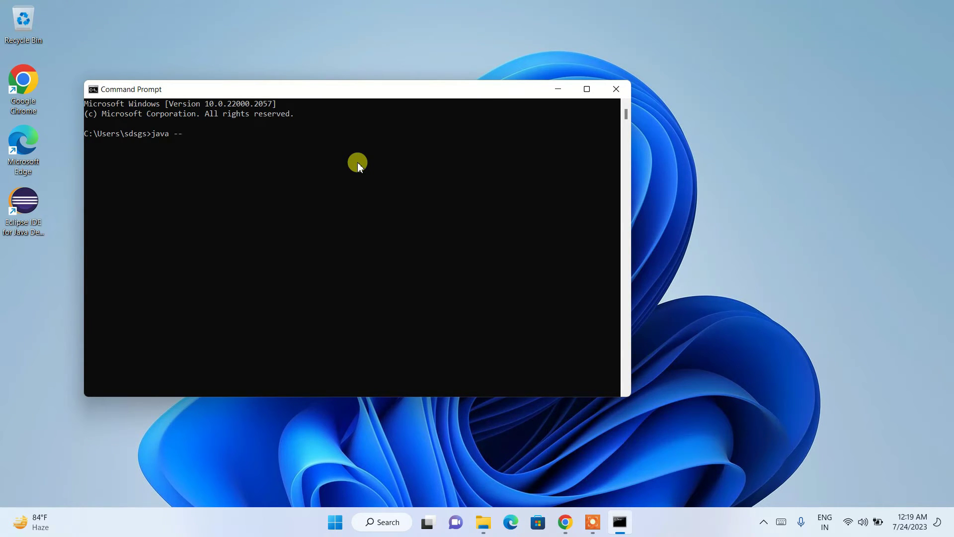
pyautogui.write('java --version')
pyautogui.press('Return')
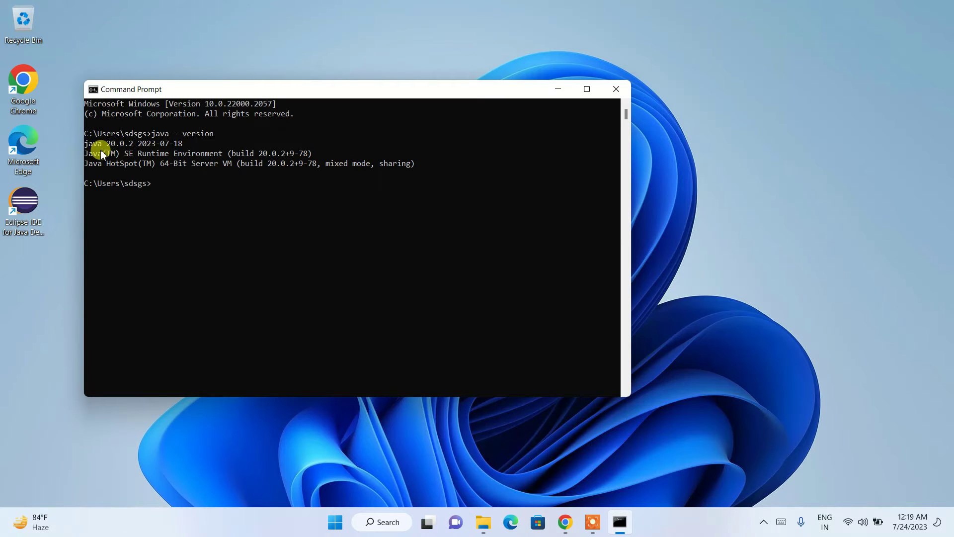
pyautogui.moveTo(88, 142); pyautogui.dragTo(156, 149)
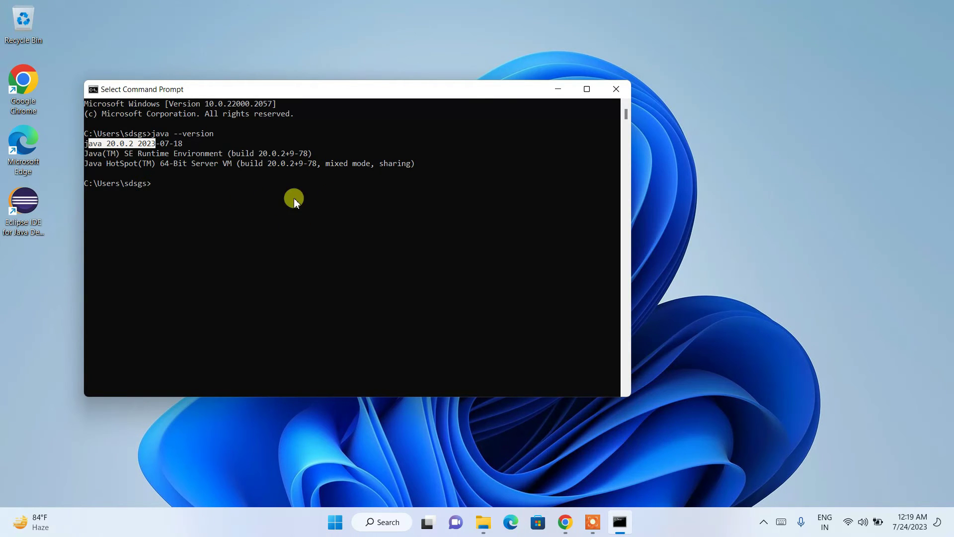
# Step: Close Command Prompt and create a new folder named java_prac on the desktop
pyautogui.click(614, 90)
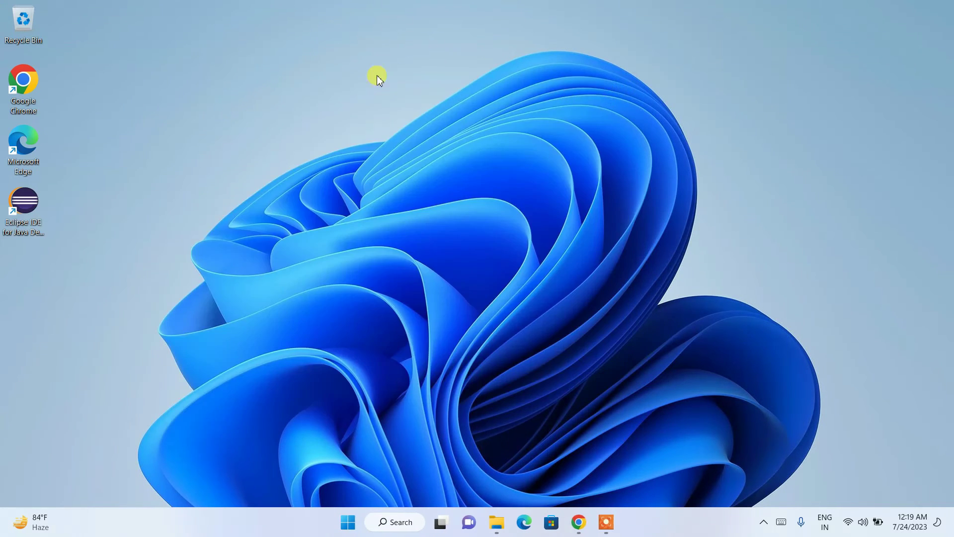
pyautogui.rightClick(285, 153)
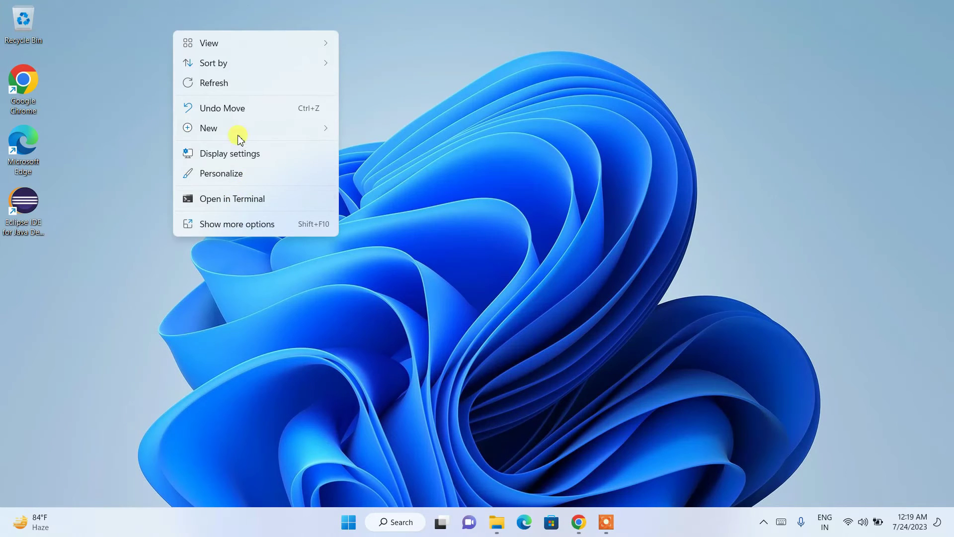
pyautogui.moveTo(239, 131)
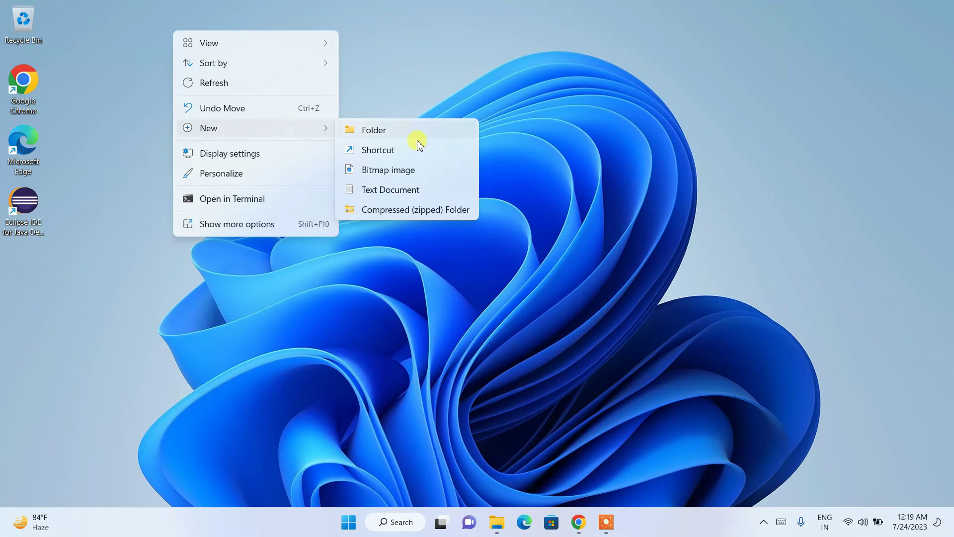
pyautogui.click(385, 135)
pyautogui.write('jav')
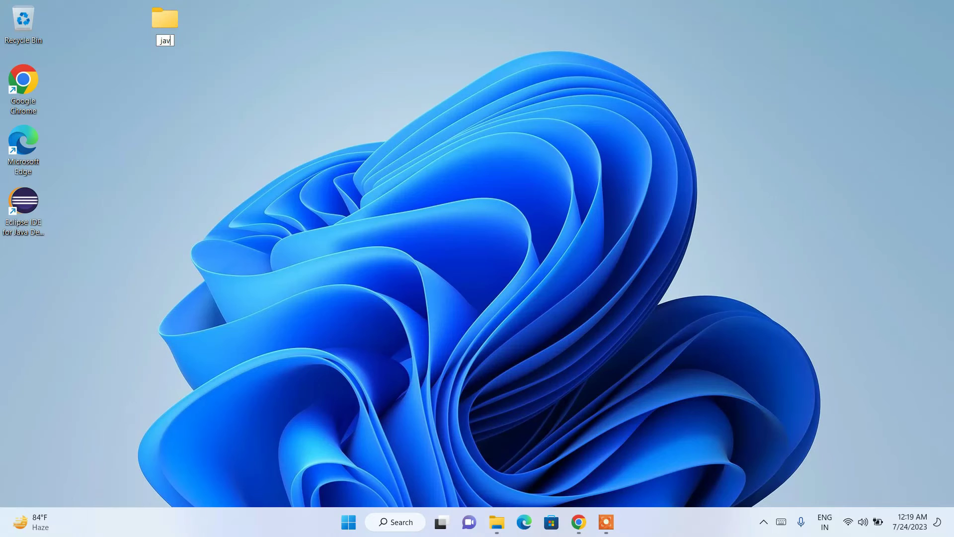
pyautogui.write('a_prac')
pyautogui.press('Return')
pyautogui.press('Return')
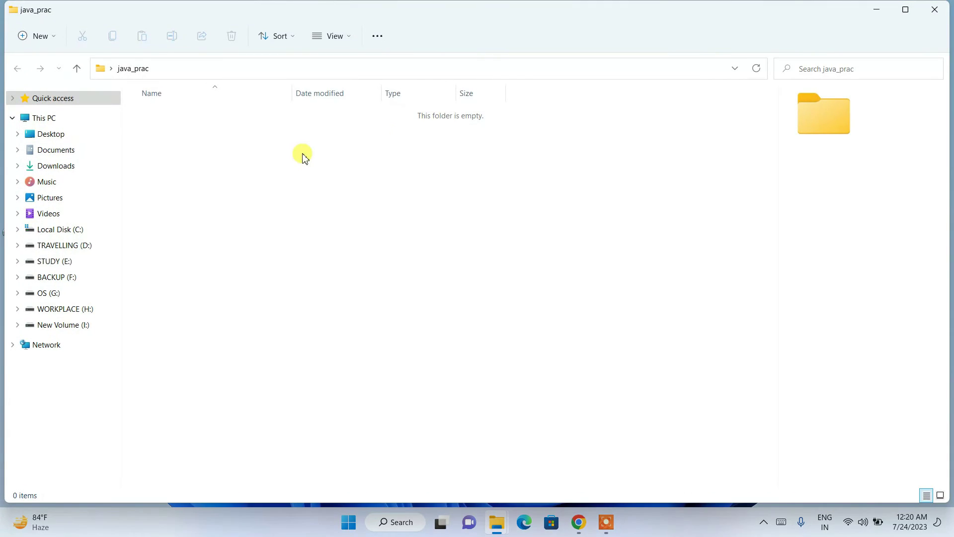
# Step: Inside java_prac, create a new text document renamed HelloWorld.java, accepting the extension change
pyautogui.rightClick(306, 222)
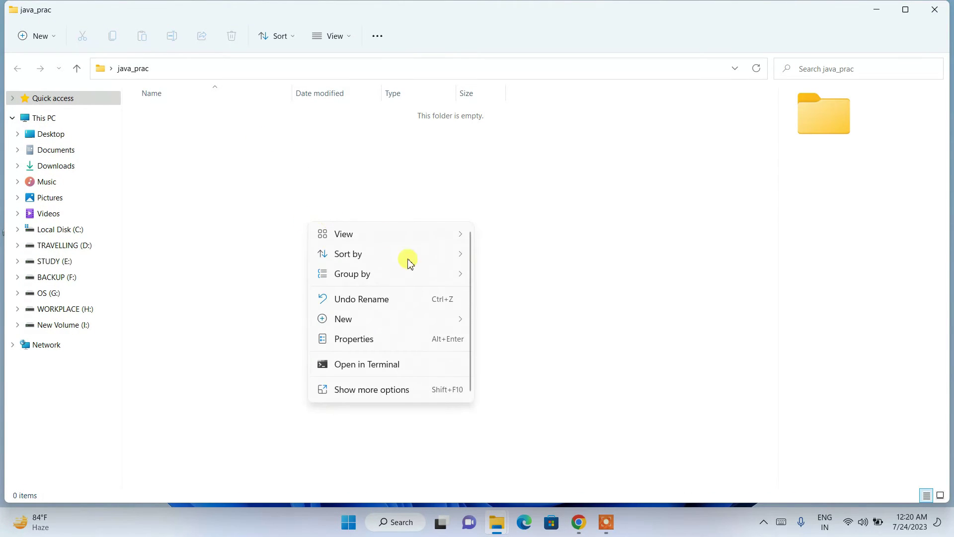
pyautogui.moveTo(419, 318)
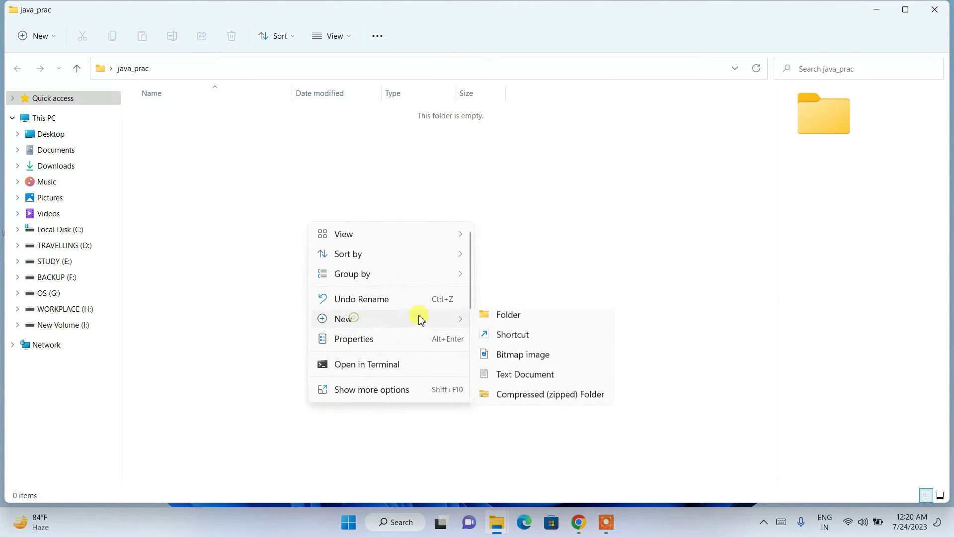
pyautogui.click(502, 376)
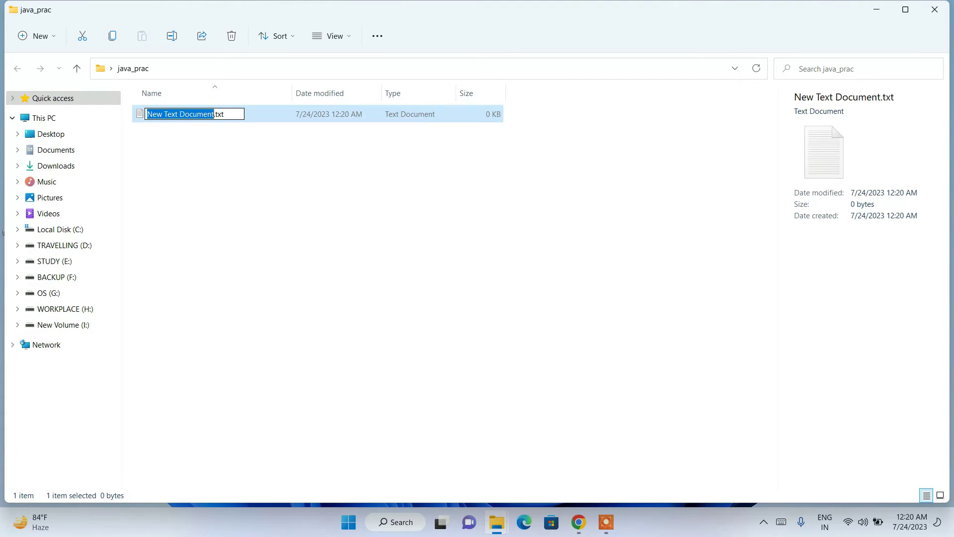
pyautogui.write('HelloWorld')
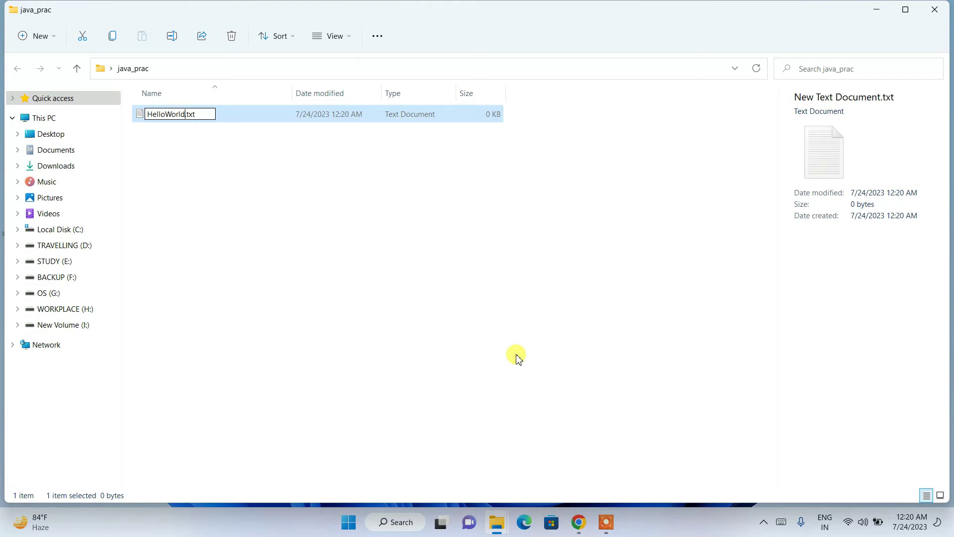
pyautogui.press('End')
pyautogui.press('BackSpace')
pyautogui.press('BackSpace')
pyautogui.write('java')
pyautogui.press('Return')
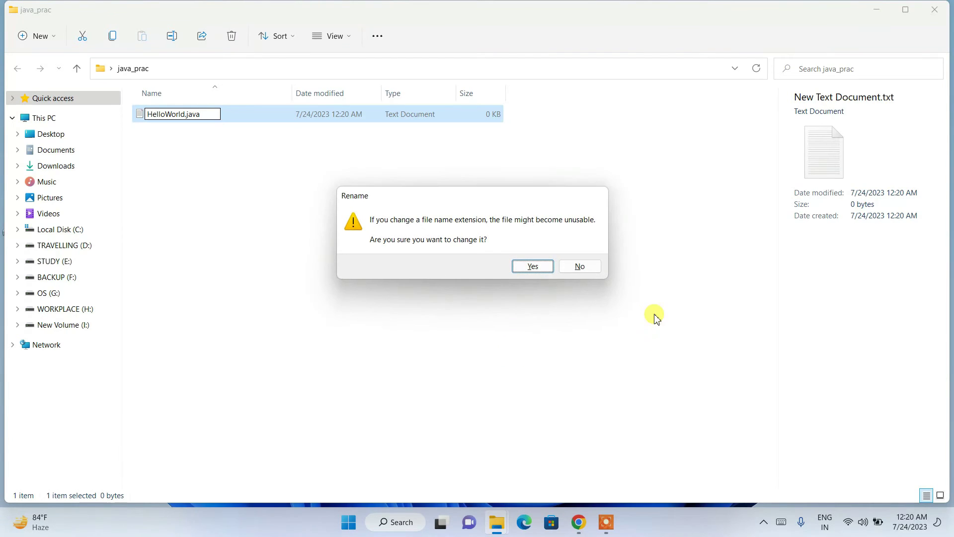
pyautogui.click(539, 267)
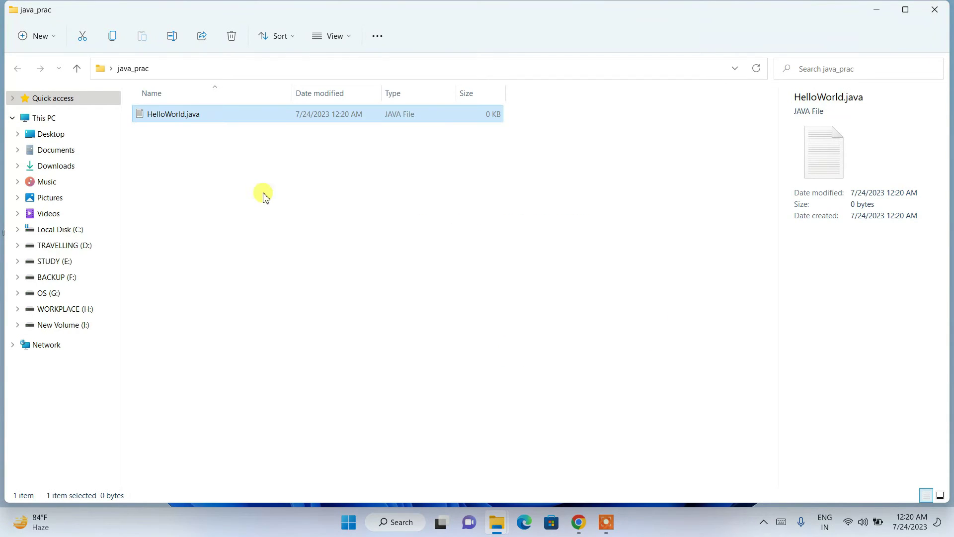
# Step: Look over the folder's view layout options without changing them, then select HelloWorld.java
pyautogui.click(194, 162)
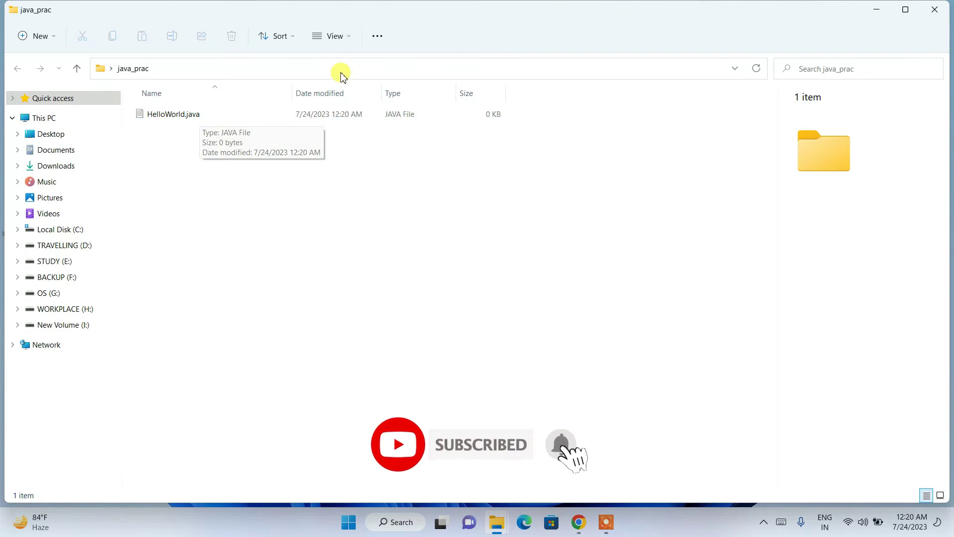
pyautogui.press('Tab')
pyautogui.click(350, 40)
pyautogui.moveTo(338, 249)
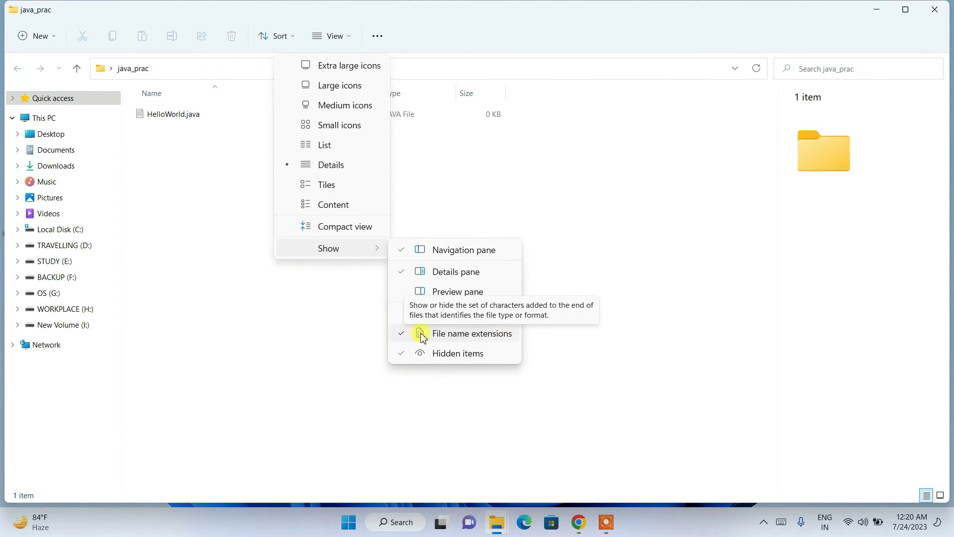
pyautogui.click(323, 292)
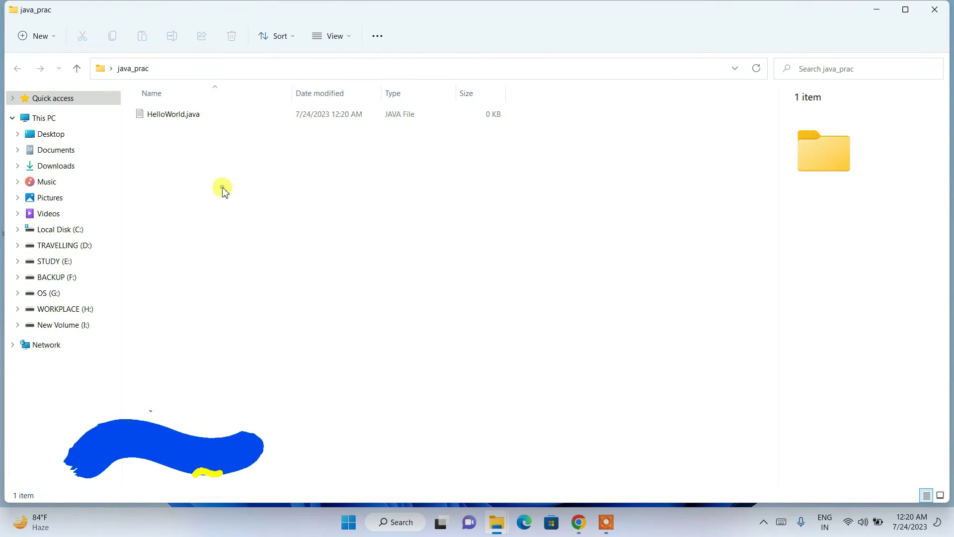
pyautogui.click(180, 118)
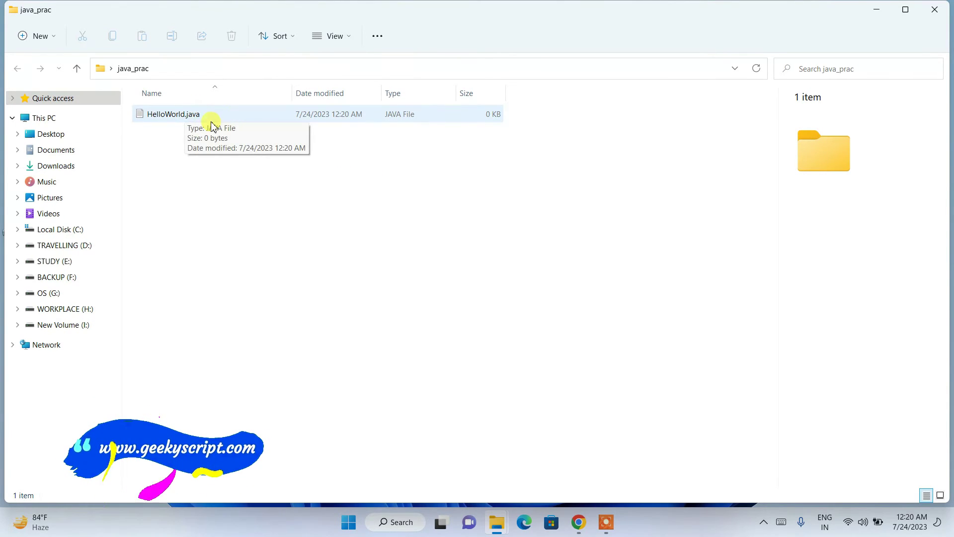
pyautogui.click(198, 116)
# Step: Open HelloWorld.java in Notepad and type the class HelloWorld with a public static void main(String args[]) method
pyautogui.doubleClick(246, 118)
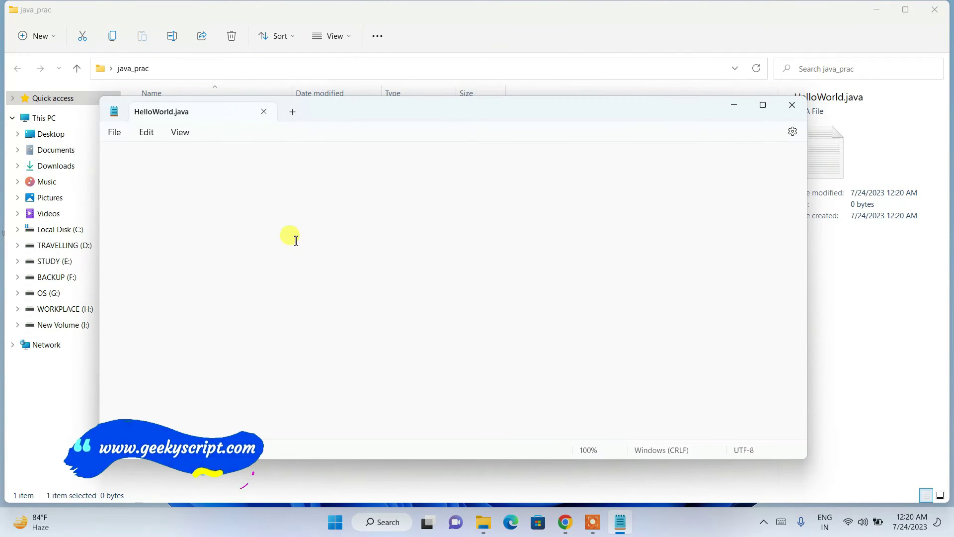
pyautogui.write('c')
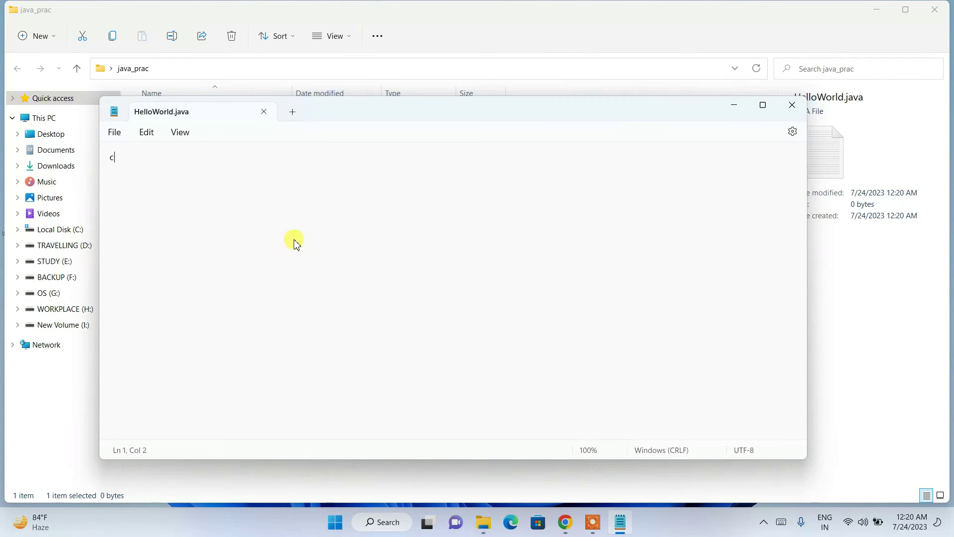
pyautogui.write('lass Hello')
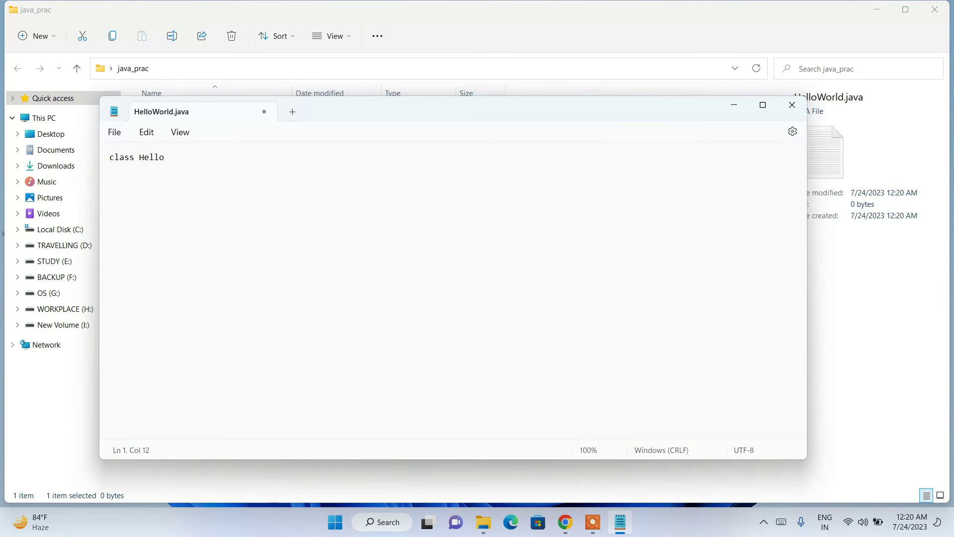
pyautogui.write('World')
pyautogui.press('Return')
pyautogui.write('{')
pyautogui.press('Return')
pyautogui.press('Return')
pyautogui.write('}')
pyautogui.write('lic static ')
pyautogui.write('void ma')
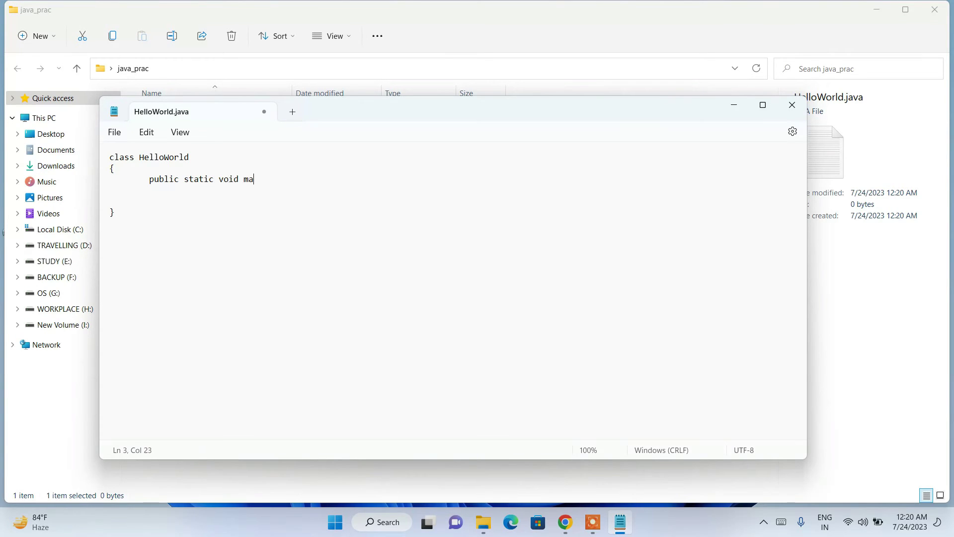
pyautogui.write('in(String args[])')
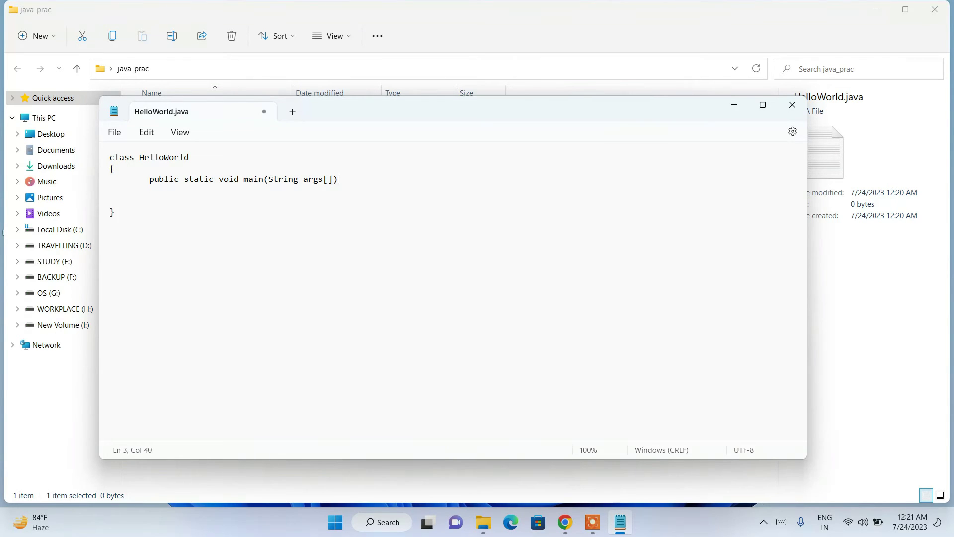
# Step: Add an indented System.out.println("Hello World!!"); statement inside the class
pyautogui.press('Return')
pyautogui.press('Return')
pyautogui.press('Return')
pyautogui.press('Tab')
pyautogui.write('Syst')
pyautogui.write('em.out.printl')
pyautogui.write('n(')
pyautogui.write('"");')
pyautogui.write('Hello Wir");')
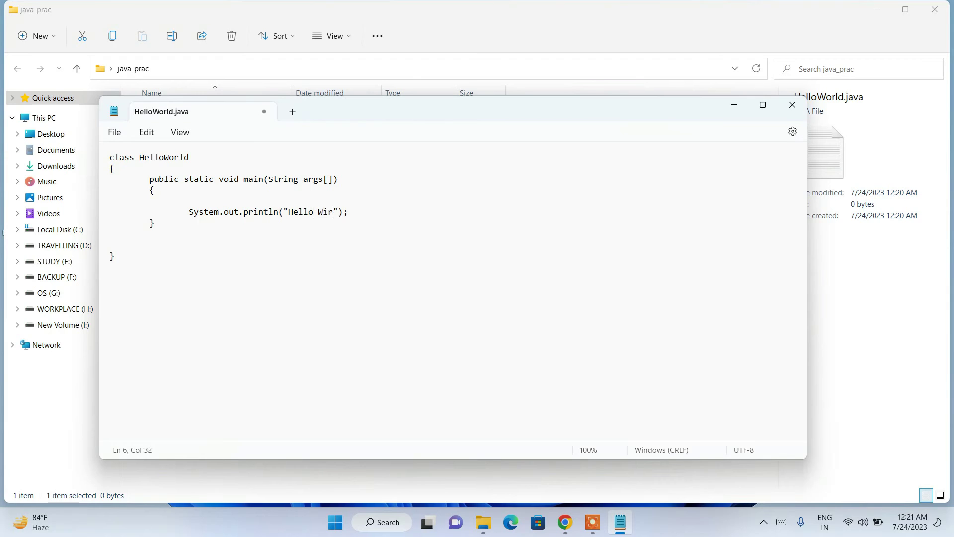
pyautogui.press('BackSpace')
pyautogui.press('BackSpace')
pyautogui.write('orld!!')
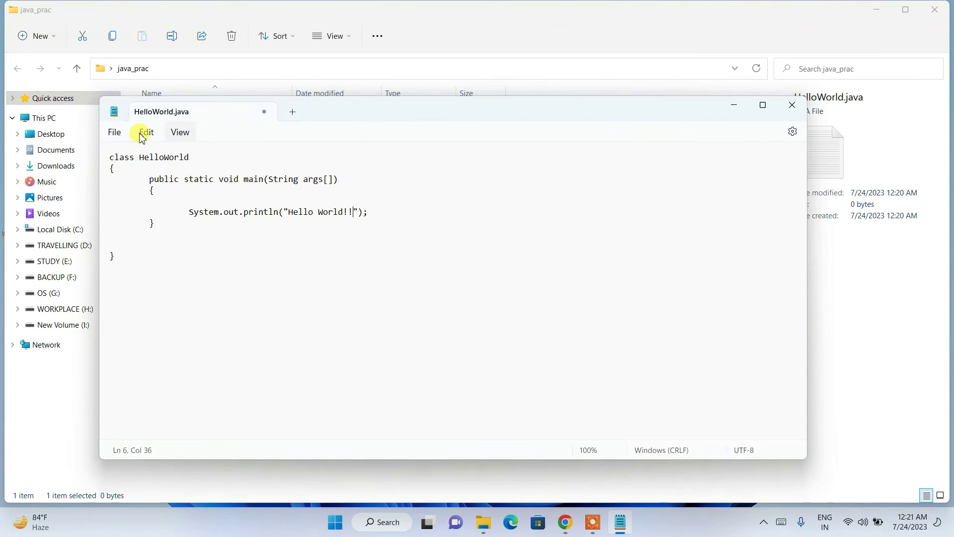
# Step: Save the code to HelloWorld.java and close Notepad
pyautogui.click(116, 132)
pyautogui.click(119, 214)
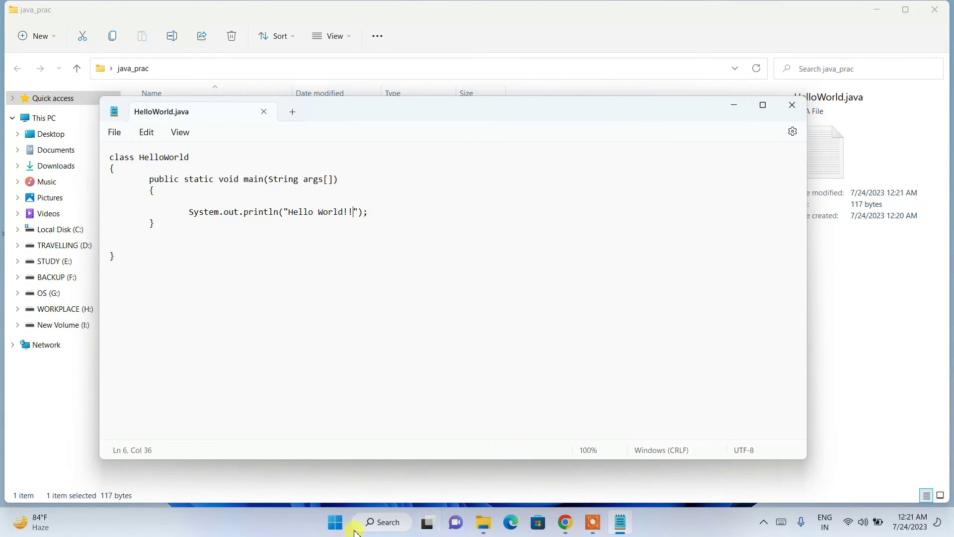
pyautogui.click(479, 17)
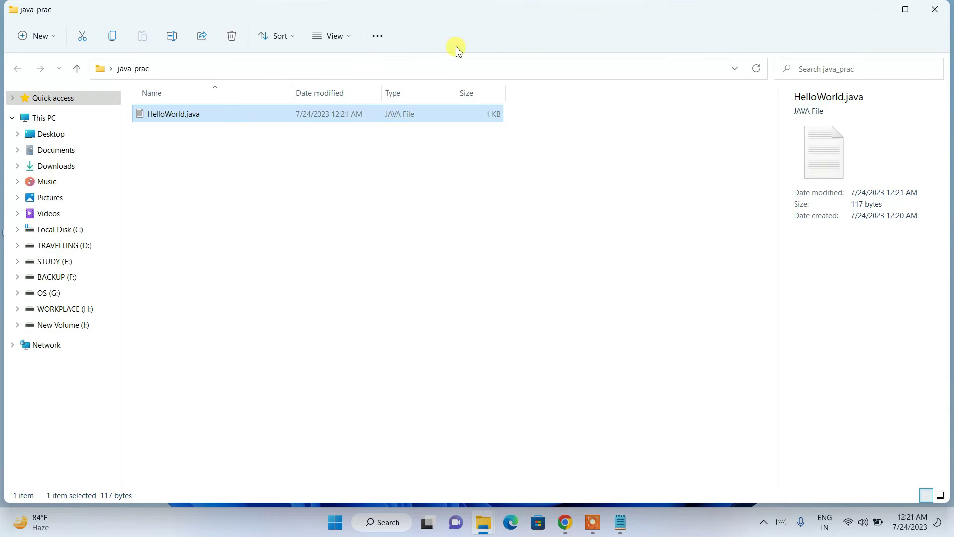
# Step: Open a Command Prompt in the java_prac folder using cmd in the address bar
pyautogui.click(265, 75)
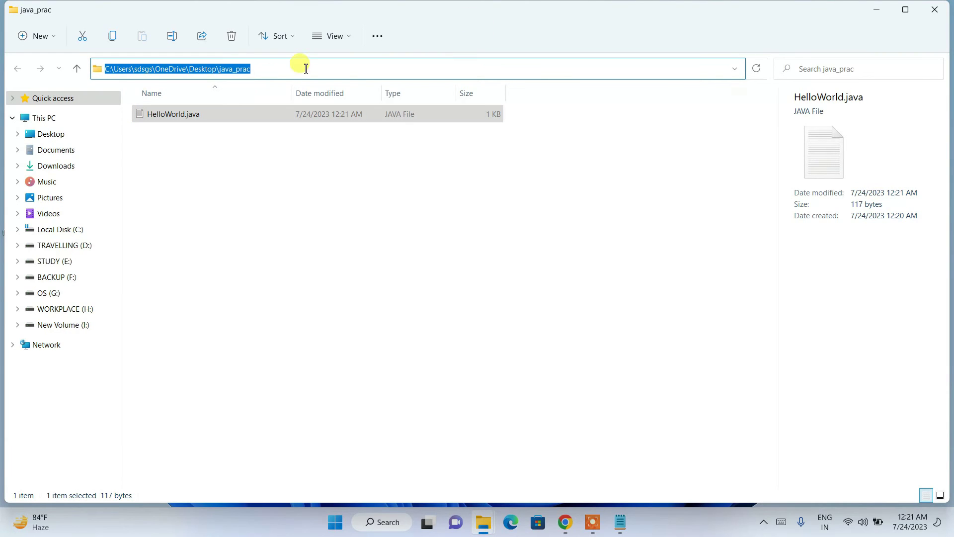
pyautogui.write('cmd')
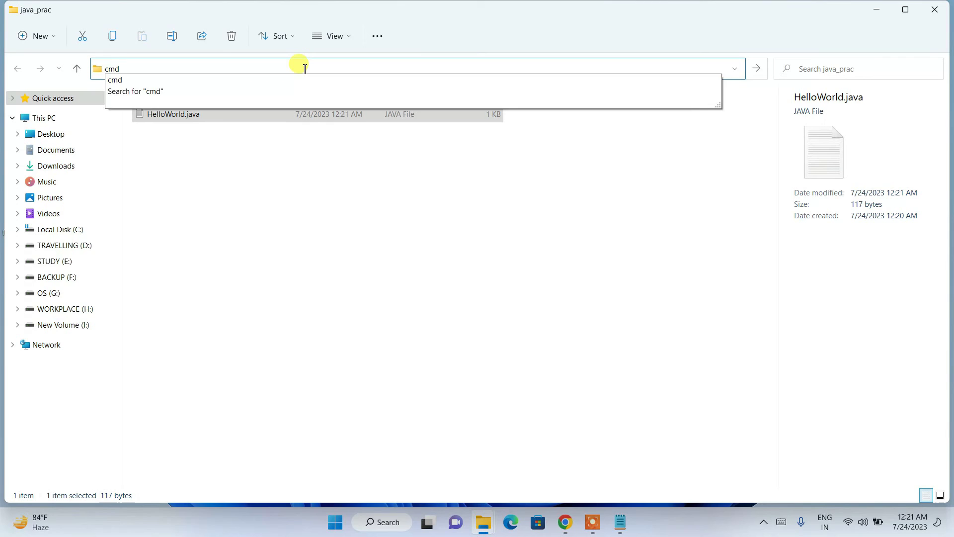
pyautogui.press('Return')
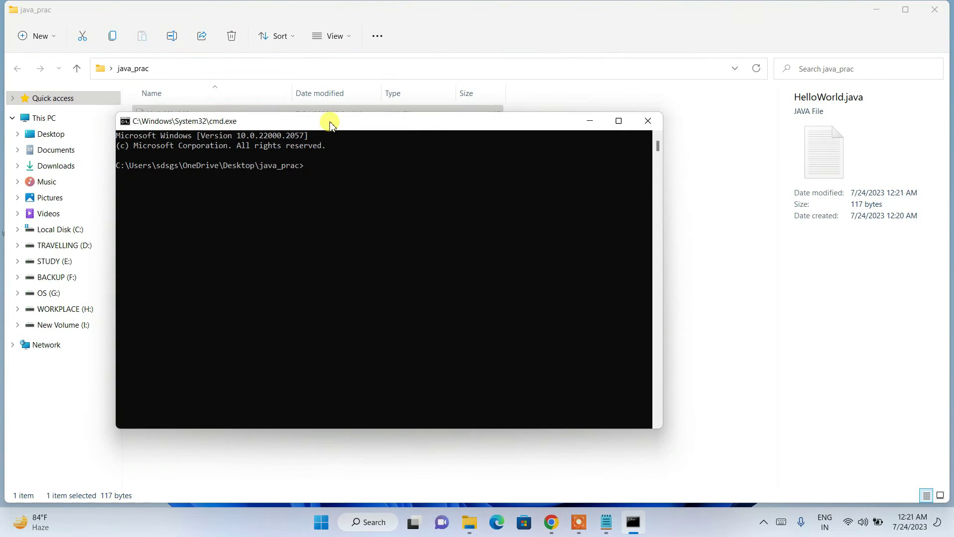
pyautogui.moveTo(330, 120); pyautogui.dragTo(376, 190)
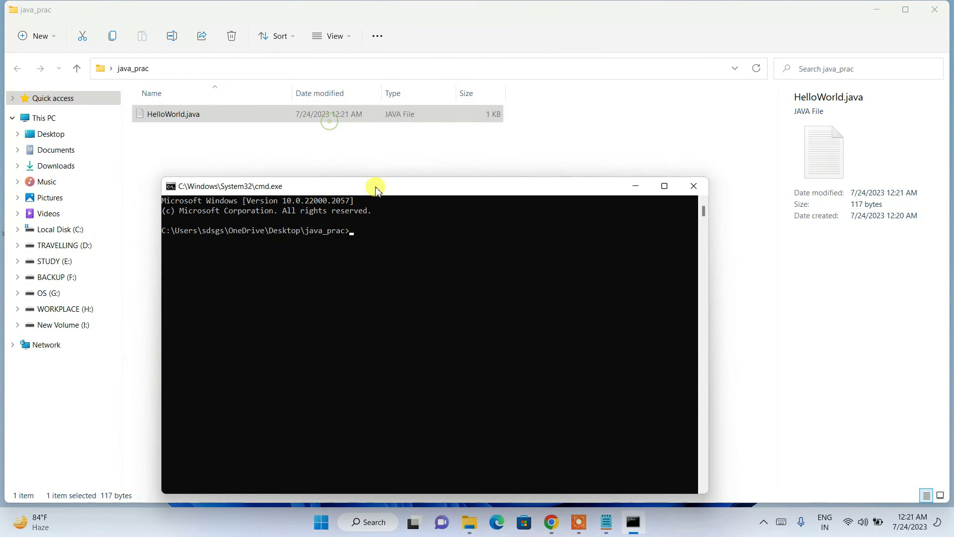
pyautogui.moveTo(176, 230); pyautogui.dragTo(349, 231)
pyautogui.click(334, 269)
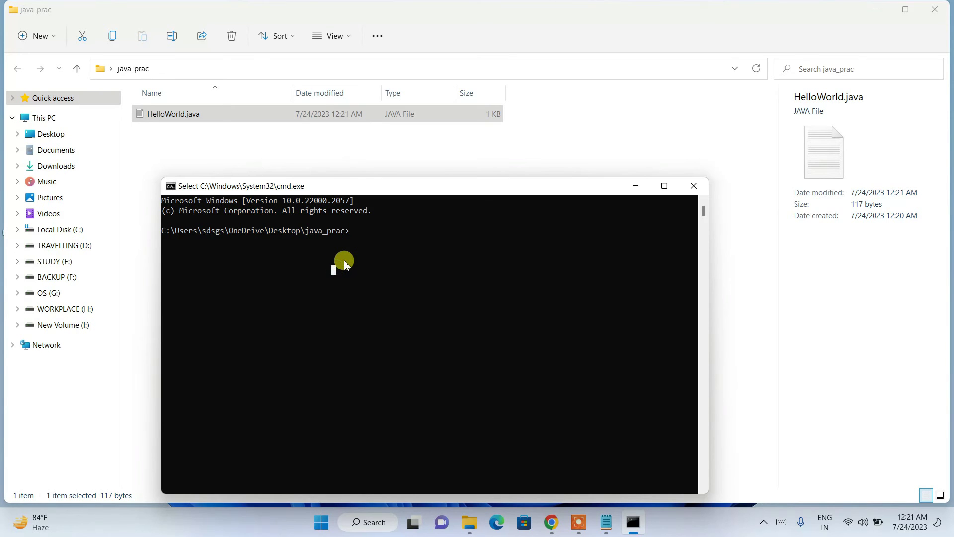
# Step: Compile with javac HelloWorld.java, then run java HelloWorld to print Hello World!!
pyautogui.write('javac')
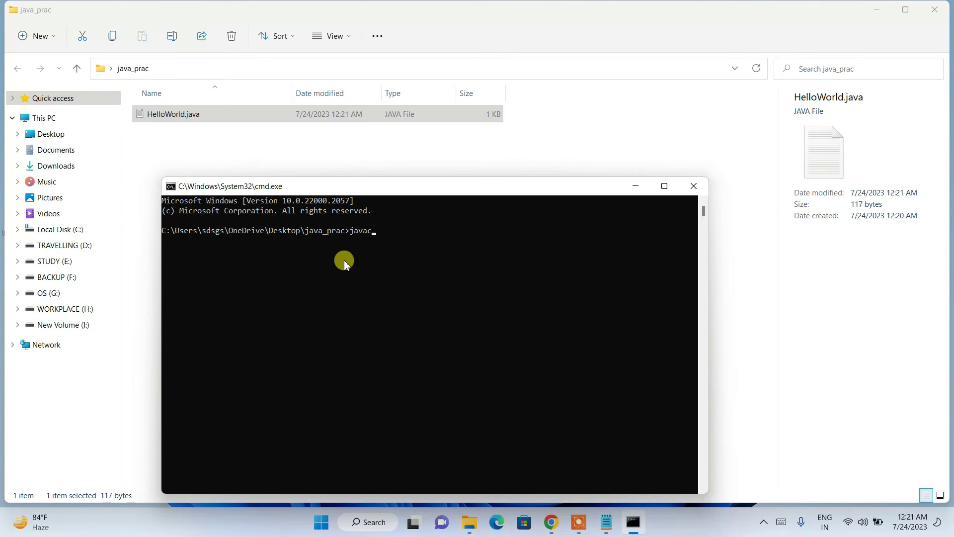
pyautogui.write(' HelloWorld.java')
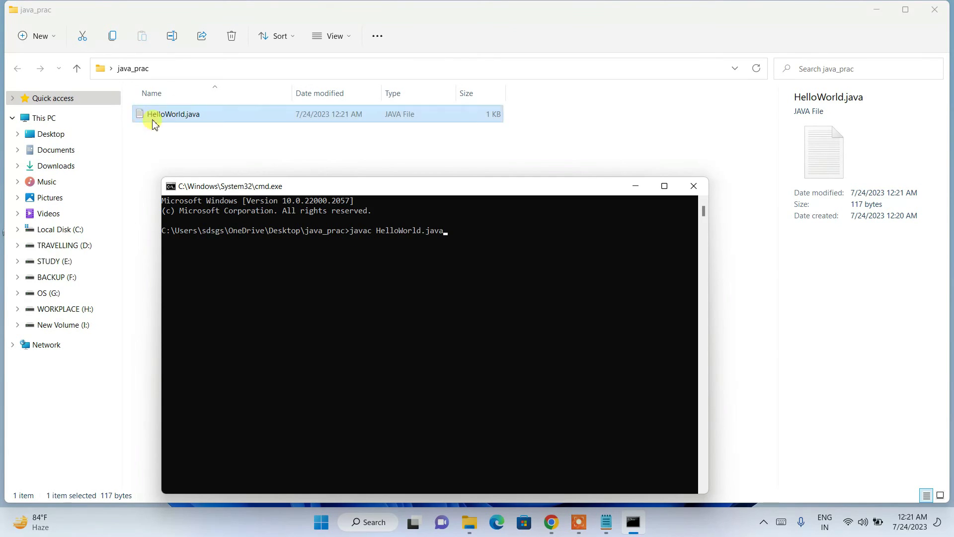
pyautogui.click(175, 119)
pyautogui.click(347, 210)
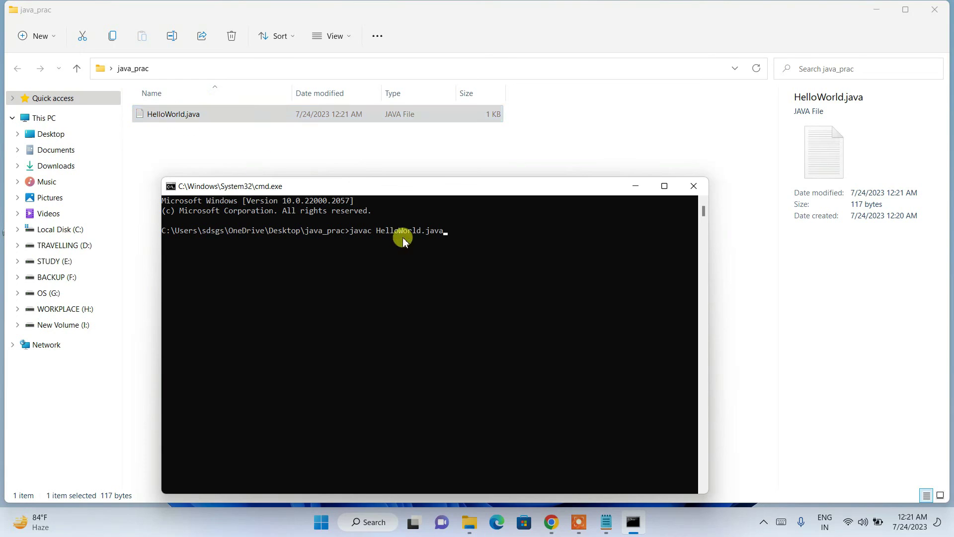
pyautogui.press('Return')
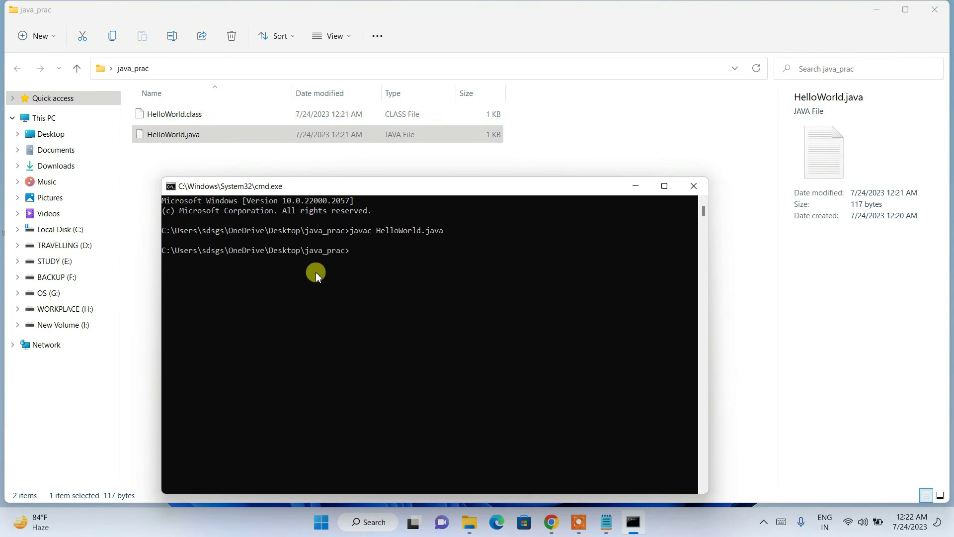
pyautogui.write('ava H')
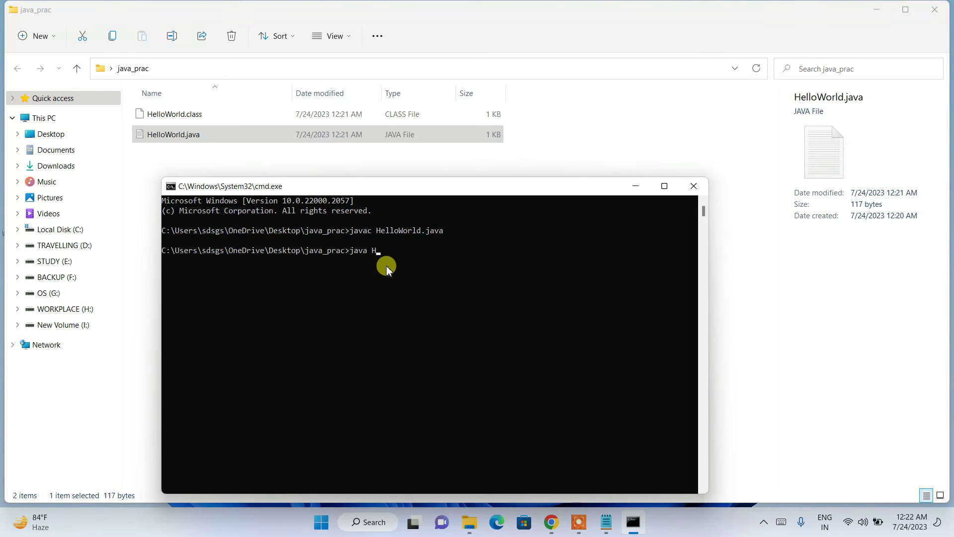
pyautogui.write('elloWorld')
pyautogui.press('Return')
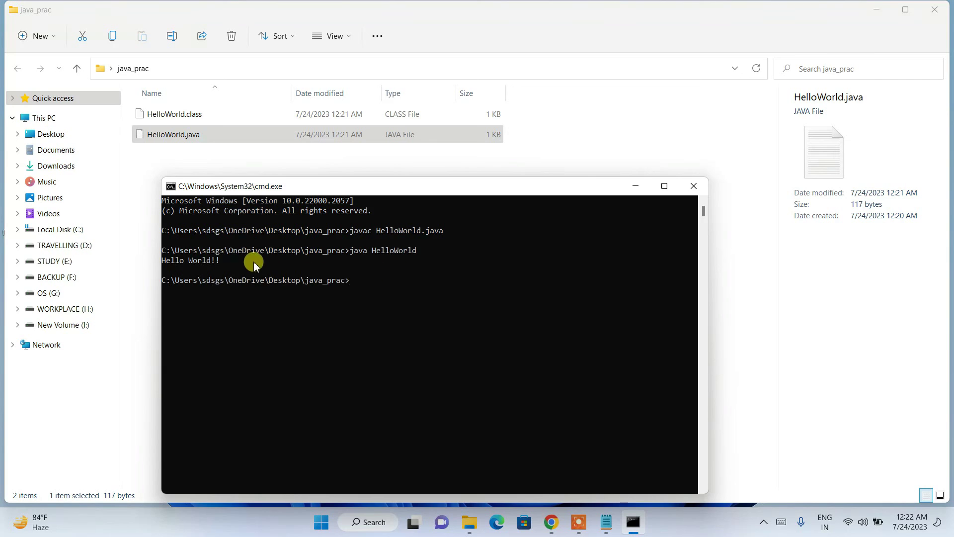
pyautogui.moveTo(238, 260); pyautogui.dragTo(153, 261)
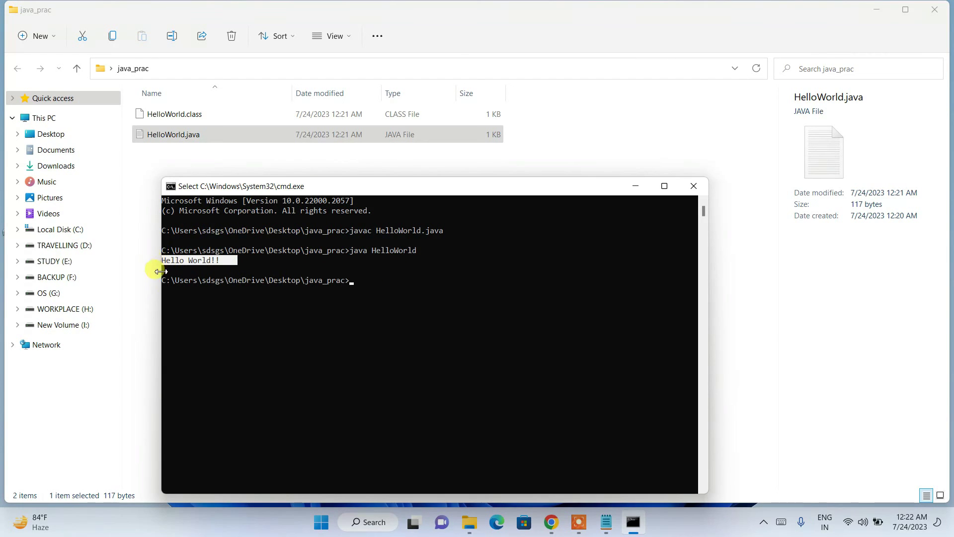